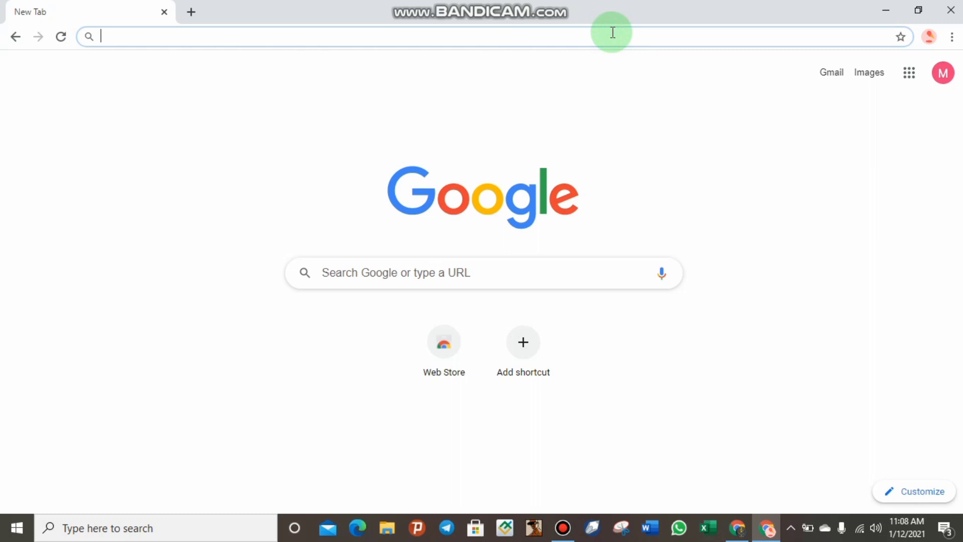
Step: Go to youtube.com and start signing in with a Google account
{"action": "type", "text": "tube"}
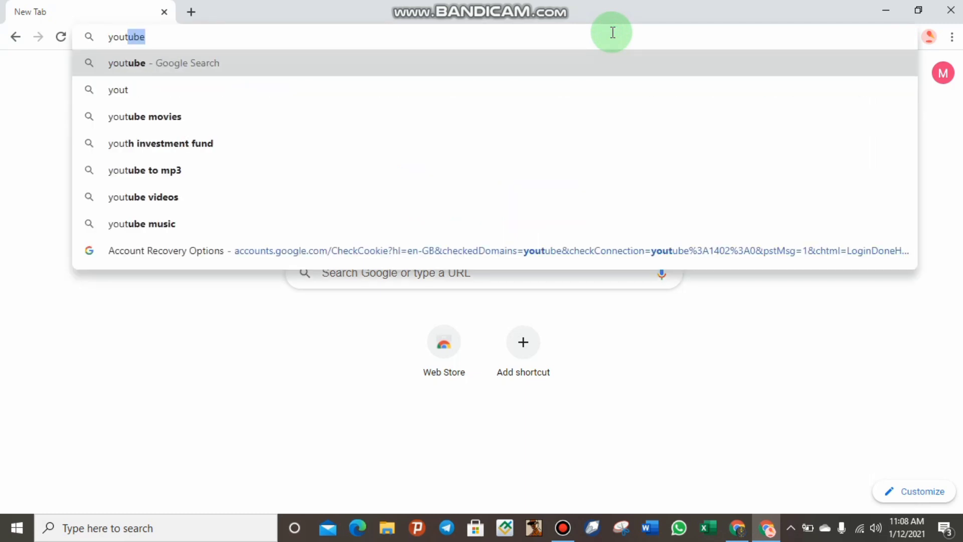
{"action": "type", "text": ".com"}
{"action": "key", "text": "Return"}
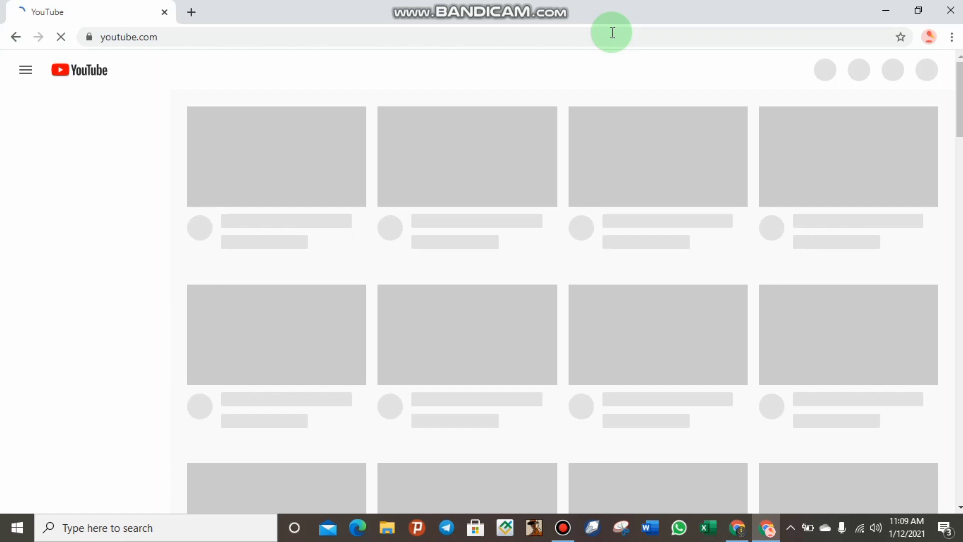
{"action": "mouse_move", "coordinate": [562, 6]}
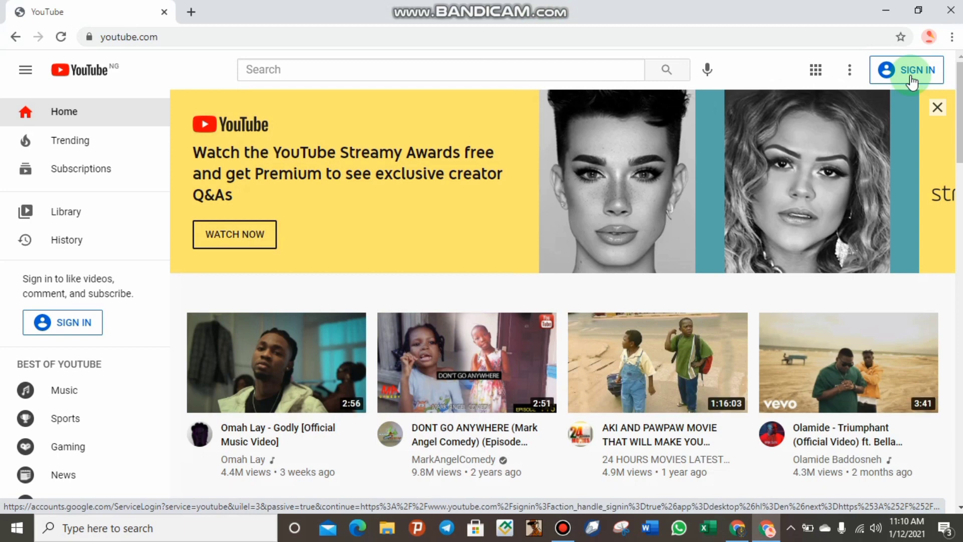
{"action": "left_click", "coordinate": [912, 80]}
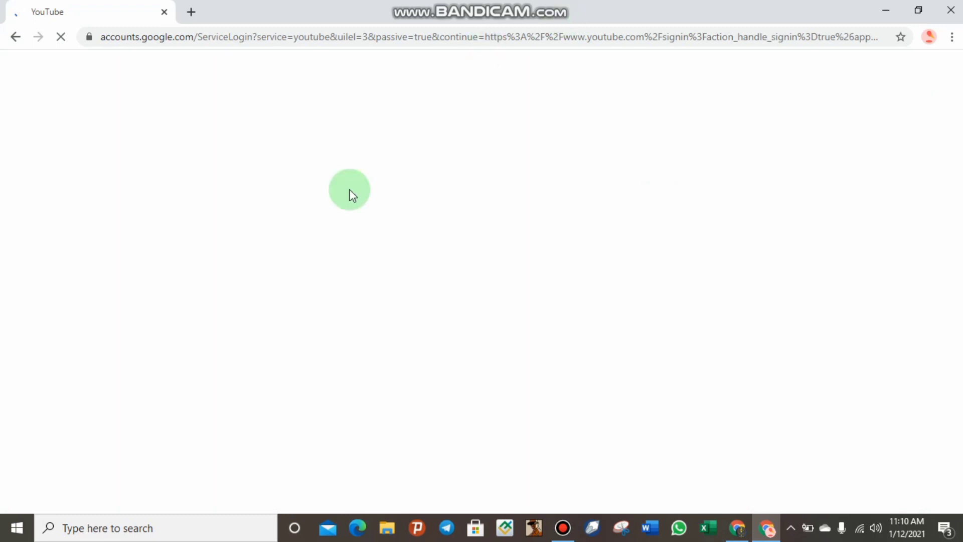
{"action": "mouse_move", "coordinate": [503, 5]}
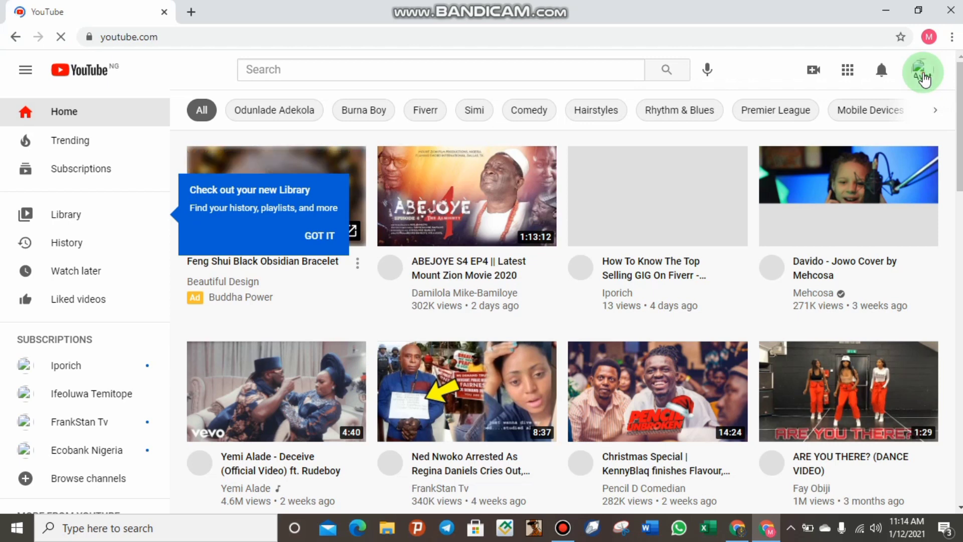
Step: Open YouTube Studio from the account options in a new tab and choose a business or other name for the channel
{"action": "left_click", "coordinate": [924, 79]}
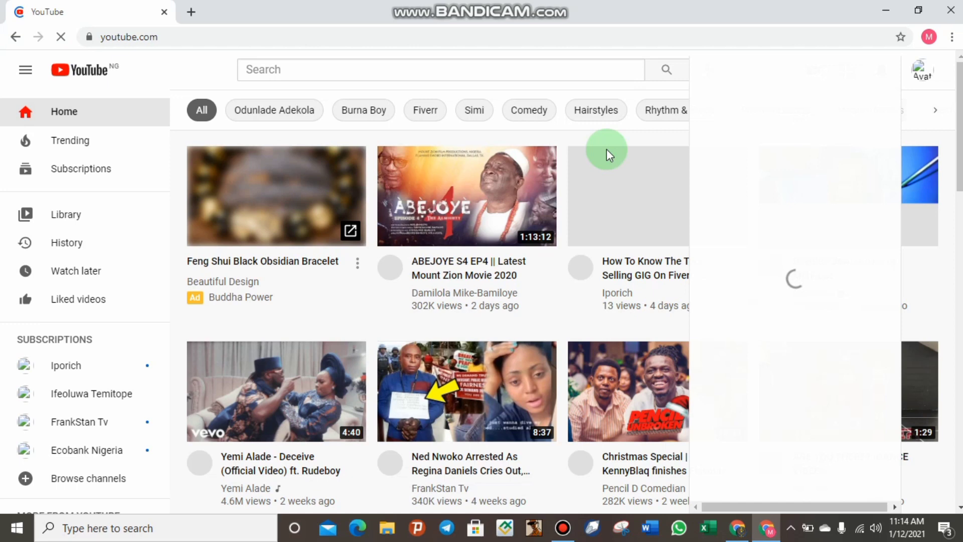
{"action": "mouse_move", "coordinate": [529, 5]}
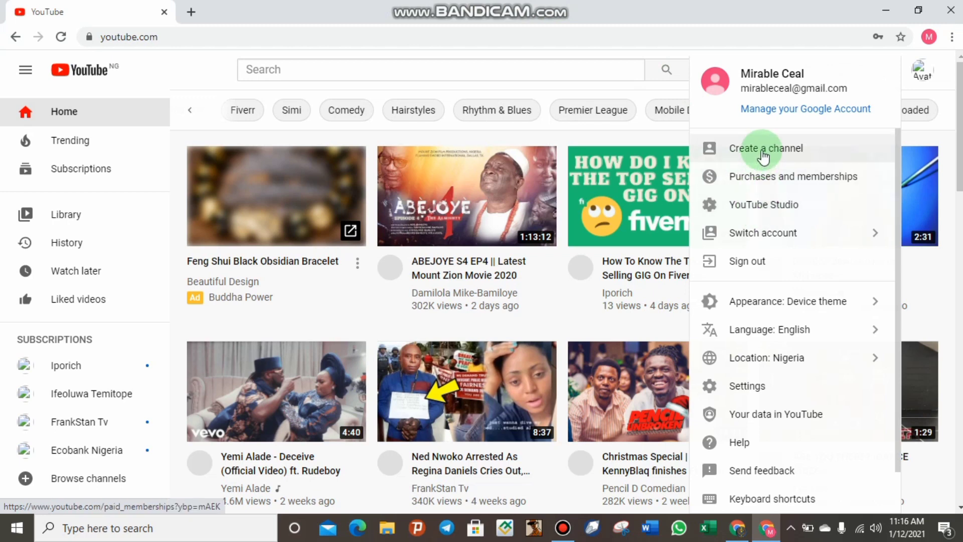
{"action": "right_click", "coordinate": [763, 196]}
{"action": "left_click", "coordinate": [771, 207]}
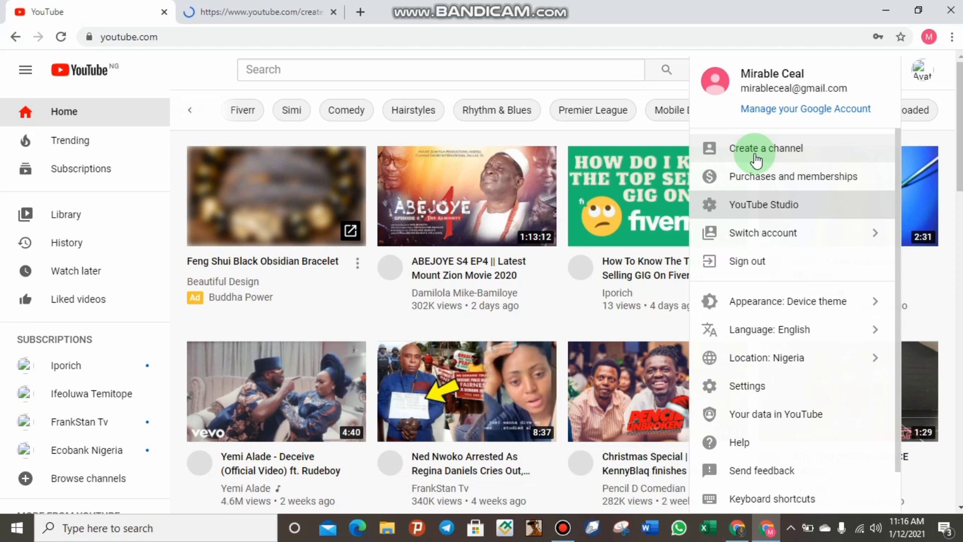
{"action": "left_click", "coordinate": [228, 7]}
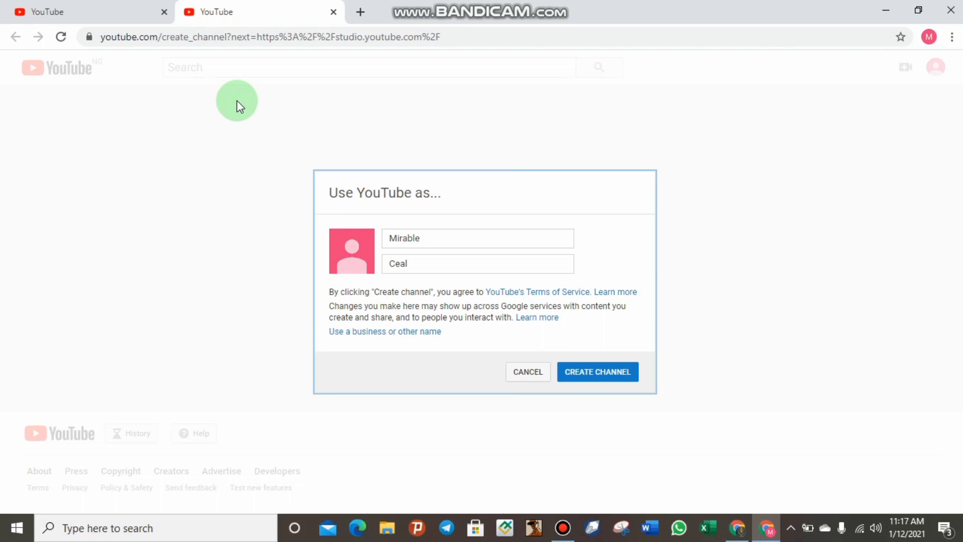
{"action": "mouse_move", "coordinate": [473, 2]}
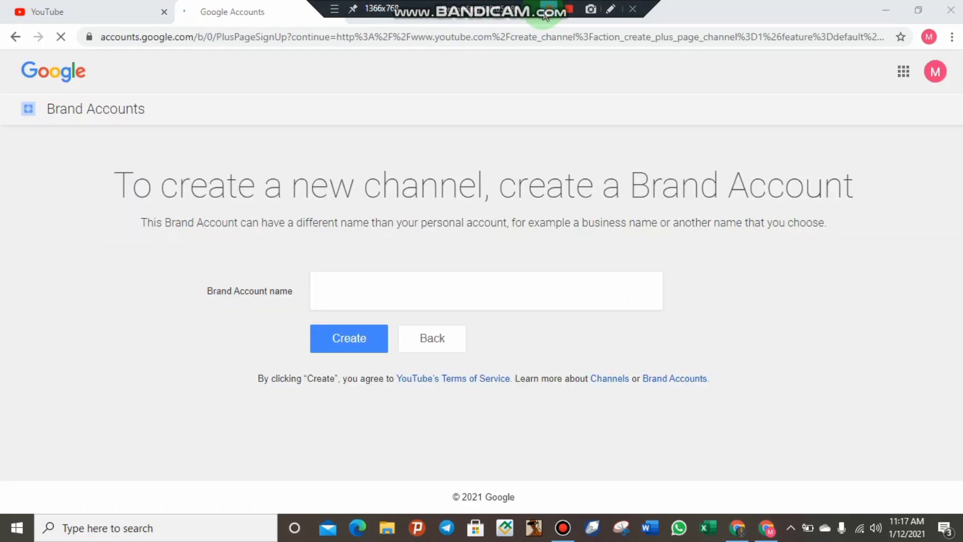
Step: Create a Brand Account named "Investors Skill" for the new channel
{"action": "left_click", "coordinate": [395, 281]}
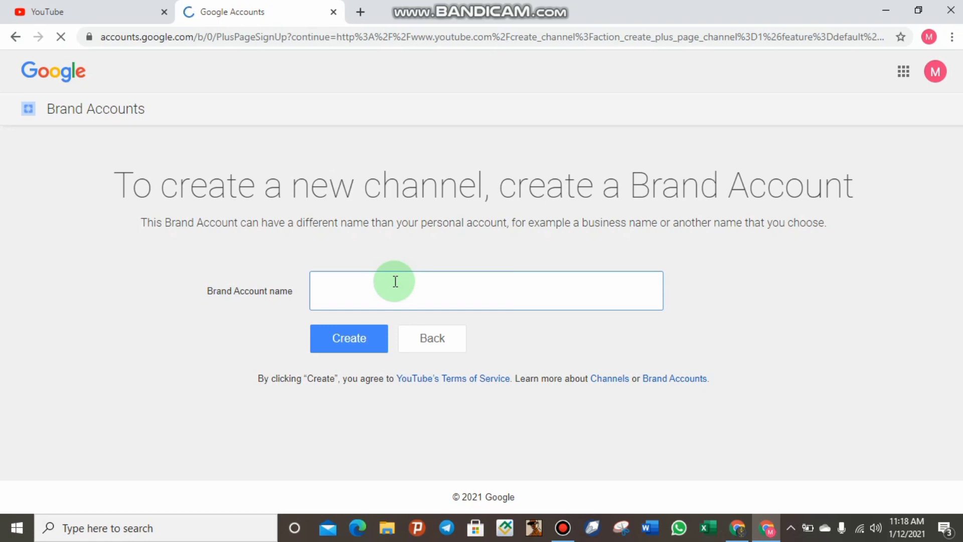
{"action": "left_click", "coordinate": [396, 281]}
{"action": "left_click", "coordinate": [581, 6]}
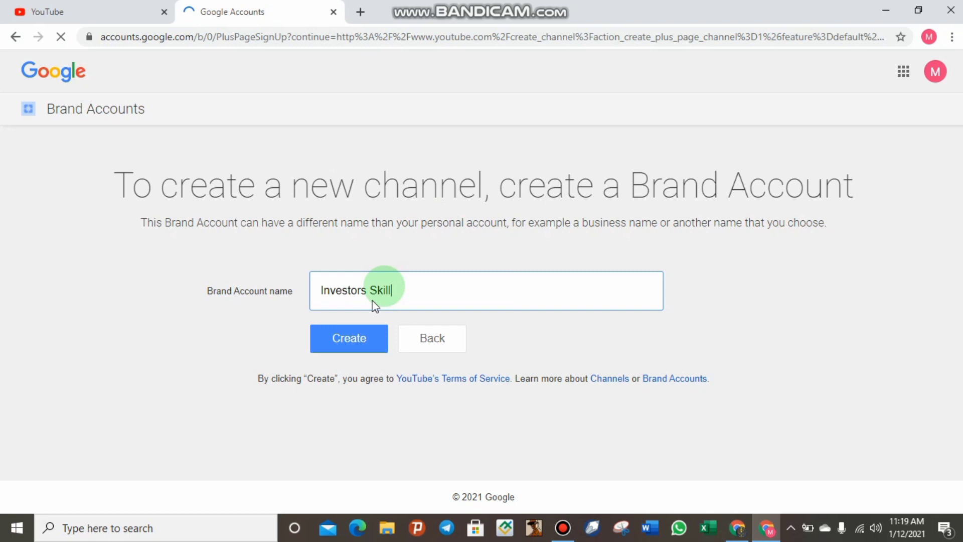
{"action": "left_click", "coordinate": [346, 338]}
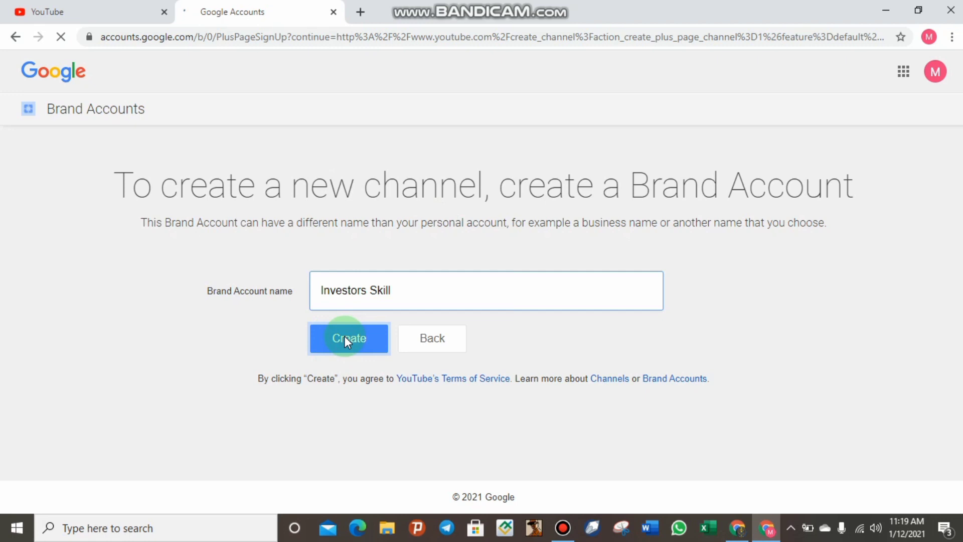
{"action": "mouse_move", "coordinate": [457, 4]}
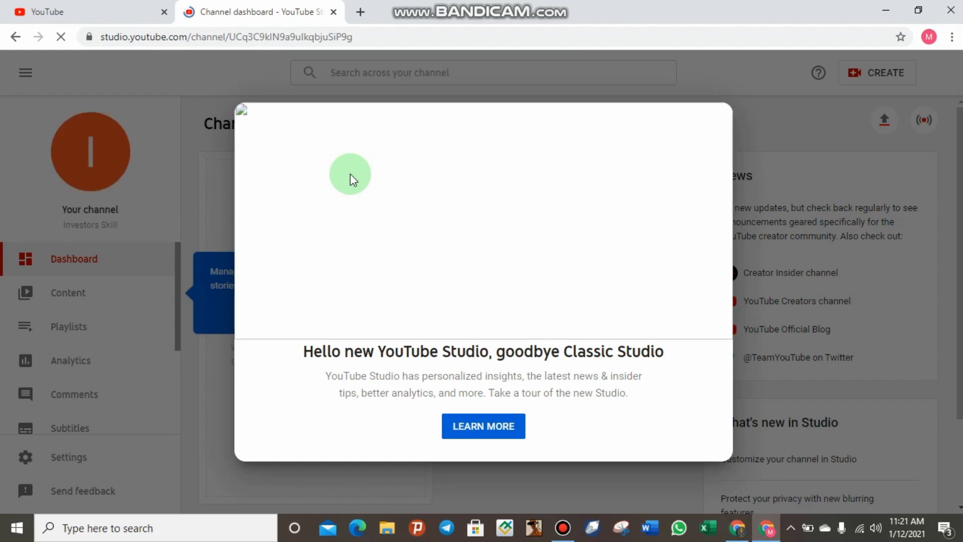
Step: Dismiss the Studio welcome message, review the channel analytics summary and close the tip about managing videos
{"action": "left_click", "coordinate": [192, 223]}
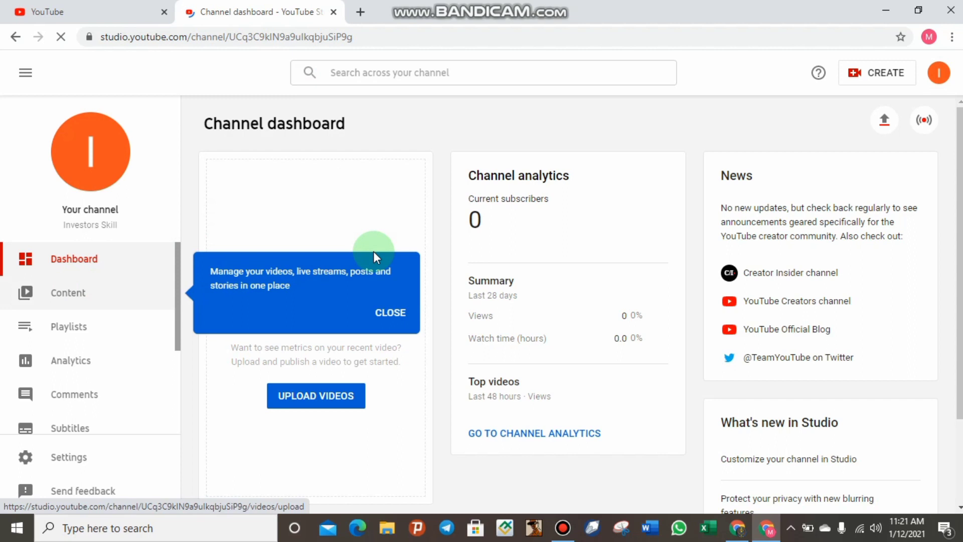
{"action": "left_click_drag", "start_coordinate": [483, 218], "coordinate": [459, 216]}
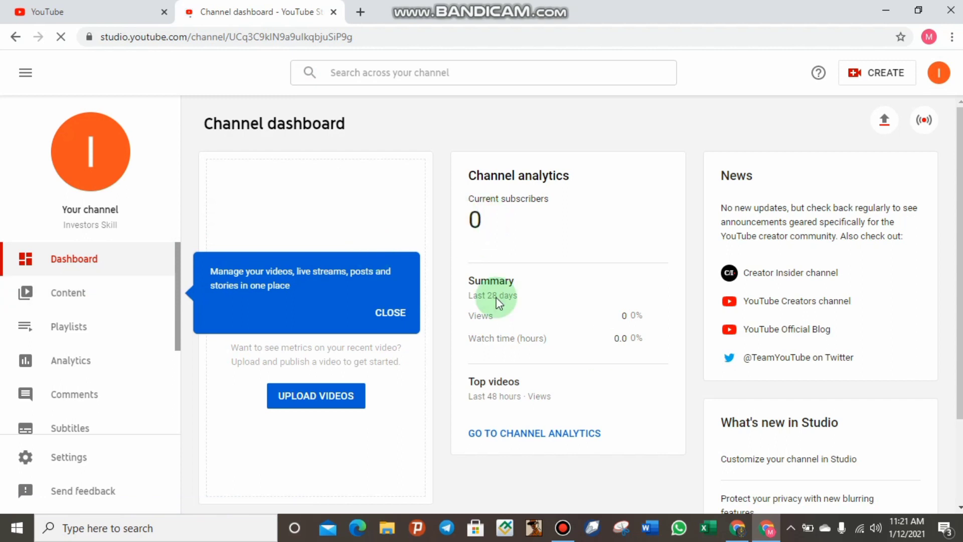
{"action": "left_click", "coordinate": [467, 287]}
{"action": "left_click_drag", "start_coordinate": [467, 287], "coordinate": [544, 368]}
{"action": "left_click", "coordinate": [543, 371]}
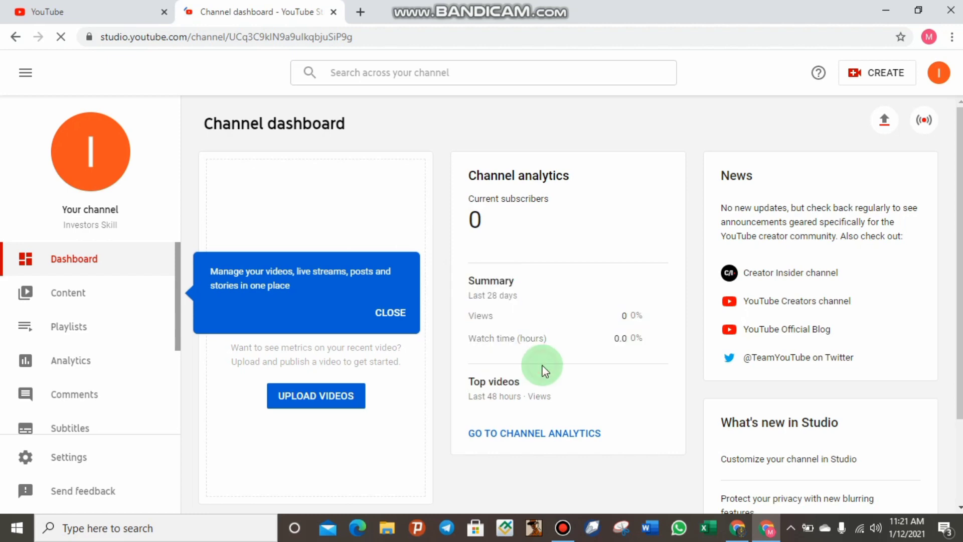
{"action": "left_click", "coordinate": [390, 315]}
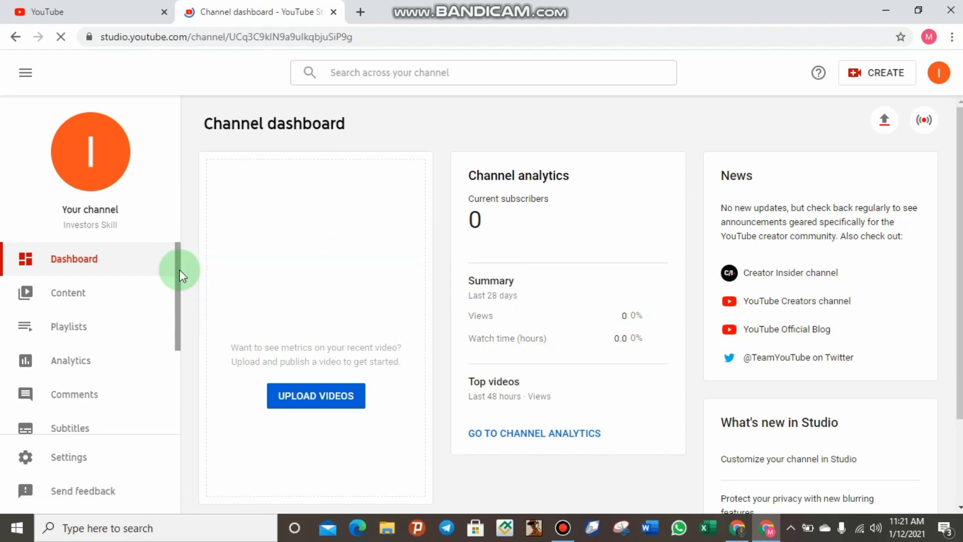
Step: Open the channel's Monetization page, close the channel customization tip and read the eligibility notice
{"action": "left_click_drag", "start_coordinate": [181, 272], "coordinate": [176, 343]}
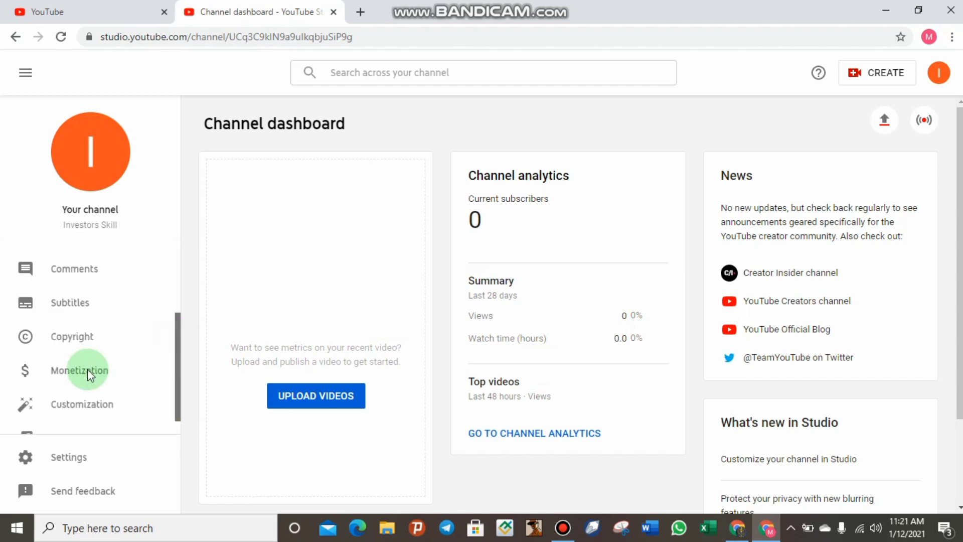
{"action": "scroll", "coordinate": [69, 371], "scroll_direction": "down", "scroll_amount": 1}
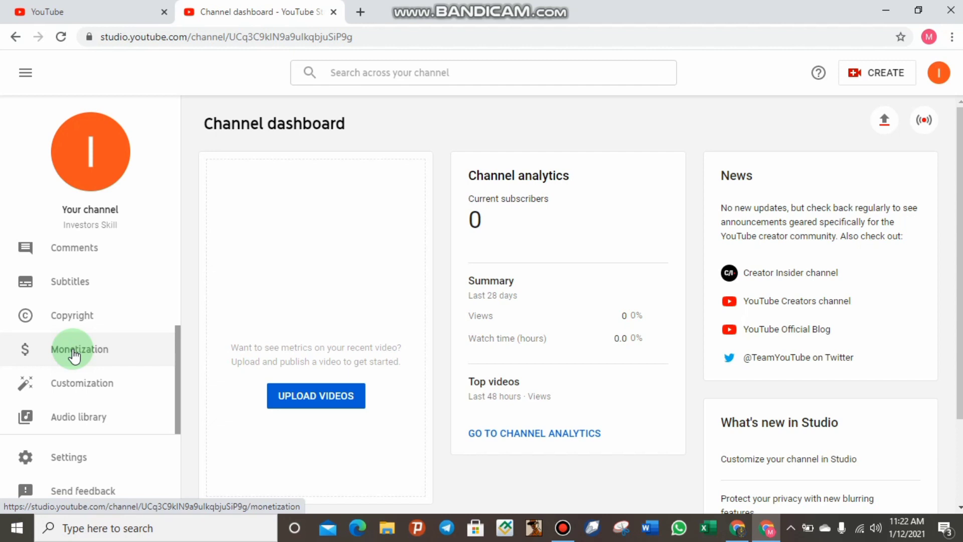
{"action": "left_click", "coordinate": [74, 352]}
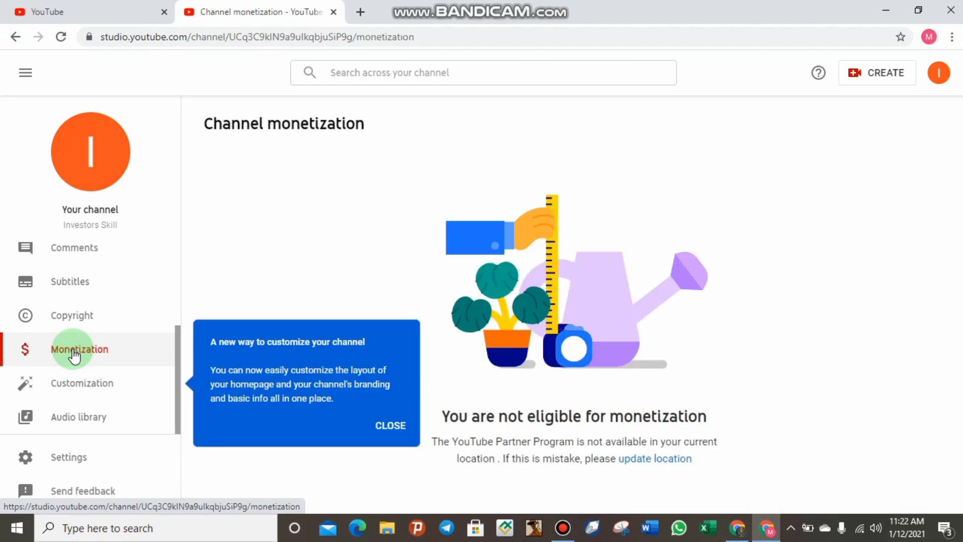
{"action": "left_click", "coordinate": [387, 425]}
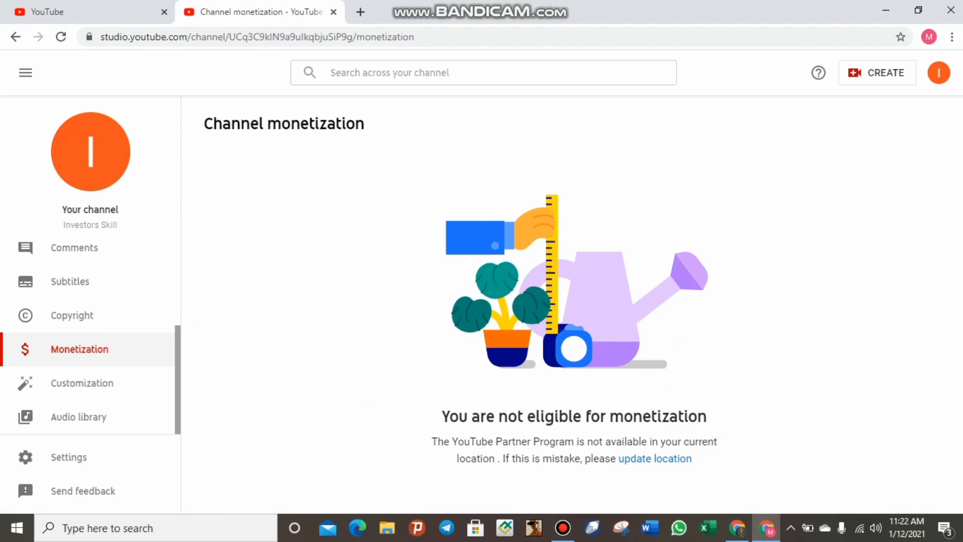
{"action": "left_click_drag", "start_coordinate": [452, 419], "coordinate": [612, 432]}
{"action": "left_click", "coordinate": [612, 432]}
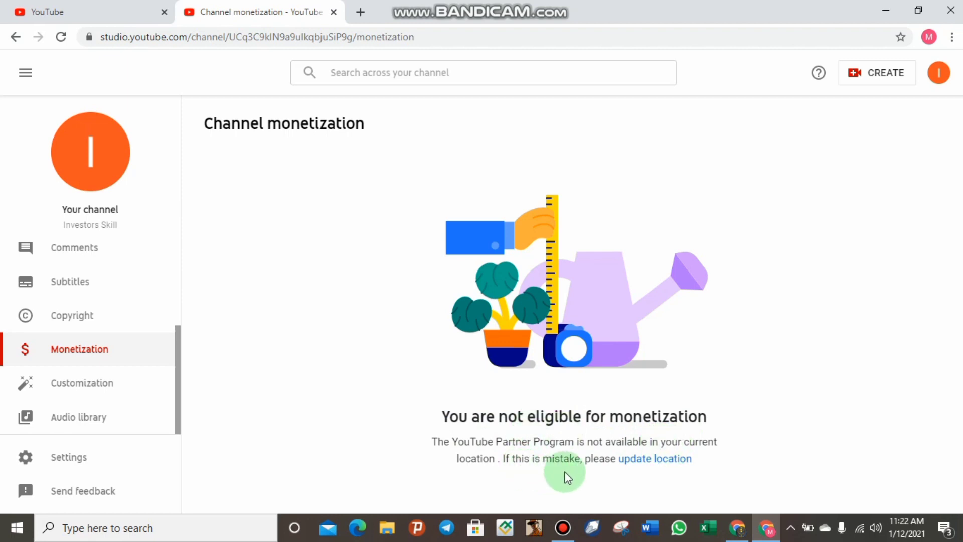
Step: Open the location settings from the monetization notice and set the country of residence to Nigeria
{"action": "left_click", "coordinate": [653, 461]}
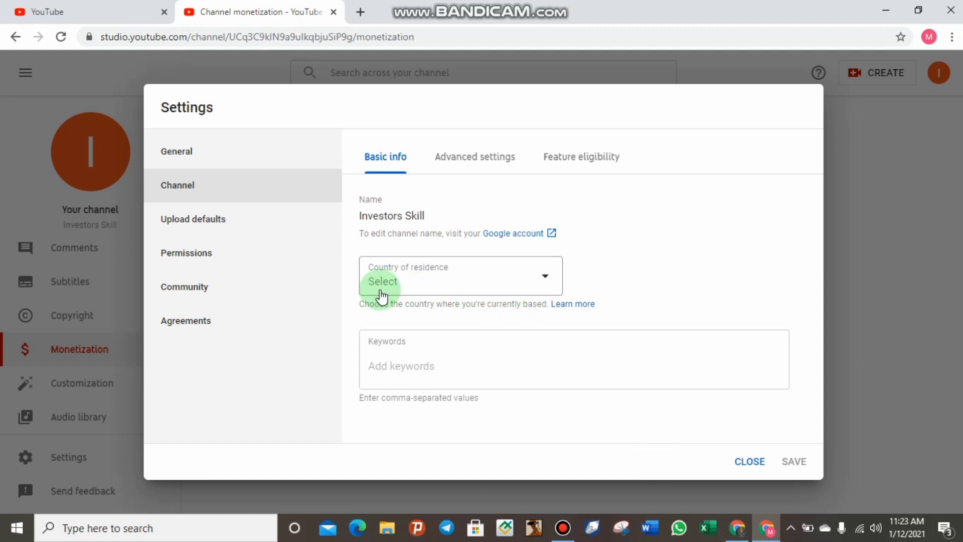
{"action": "left_click", "coordinate": [434, 287]}
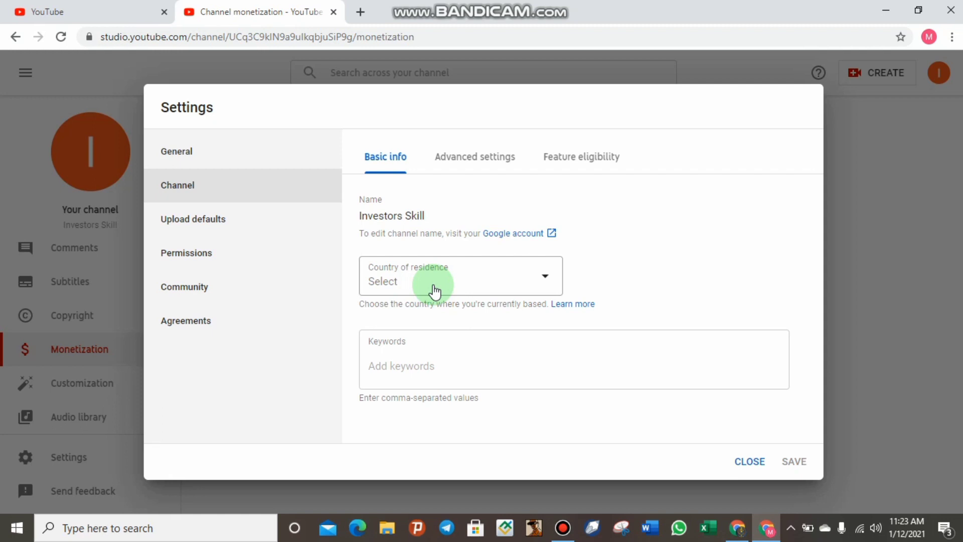
{"action": "left_click", "coordinate": [435, 292]}
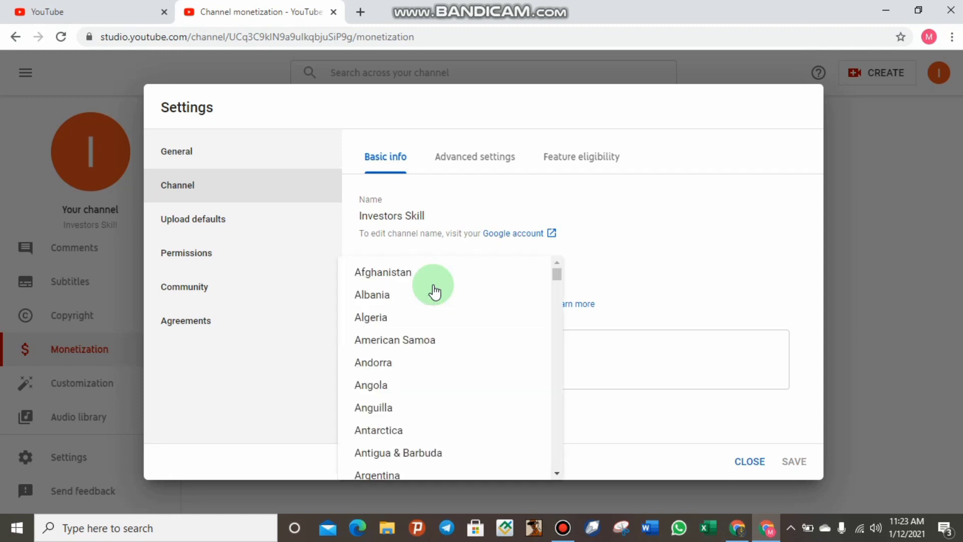
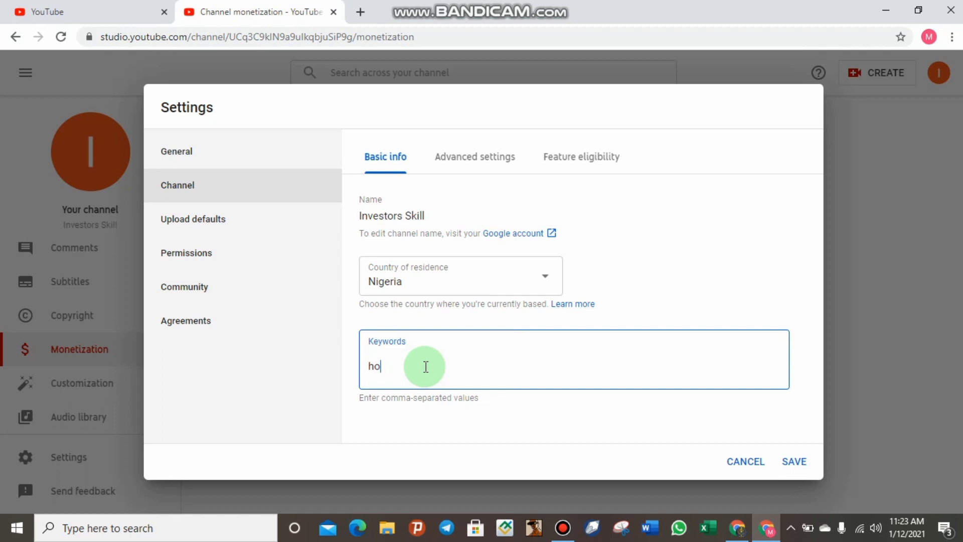
Step: Add the channel keywords how to, how do i, earn with fiverr, invest big, investors and online investors, and save the settings
{"action": "type", "text": "w to,how do i"}
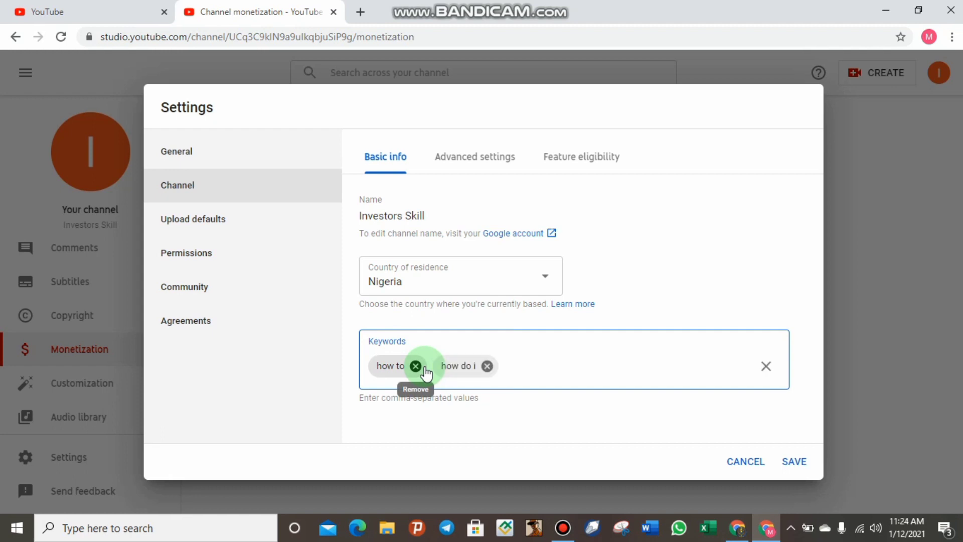
{"action": "type", "text": ",earn with fiverr,"}
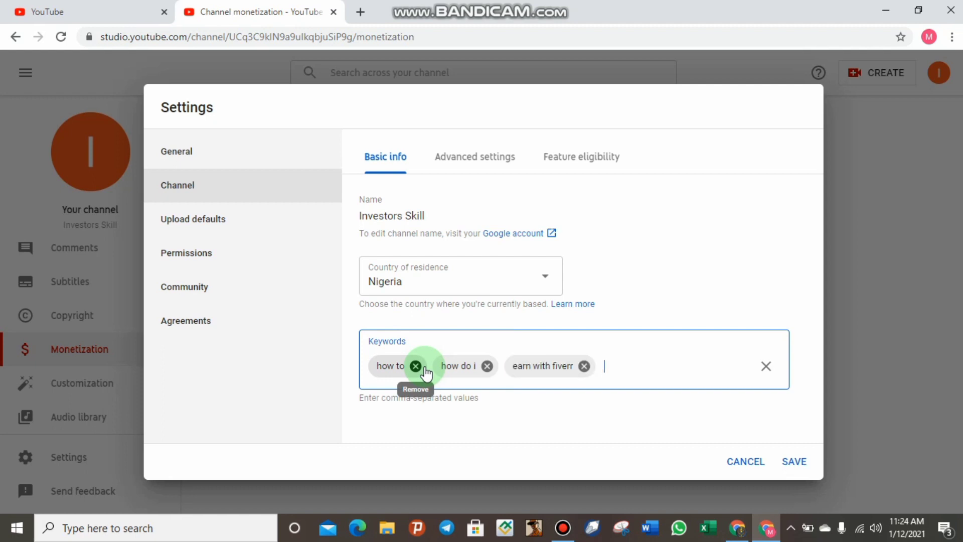
{"action": "type", "text": "invest big,investors"}
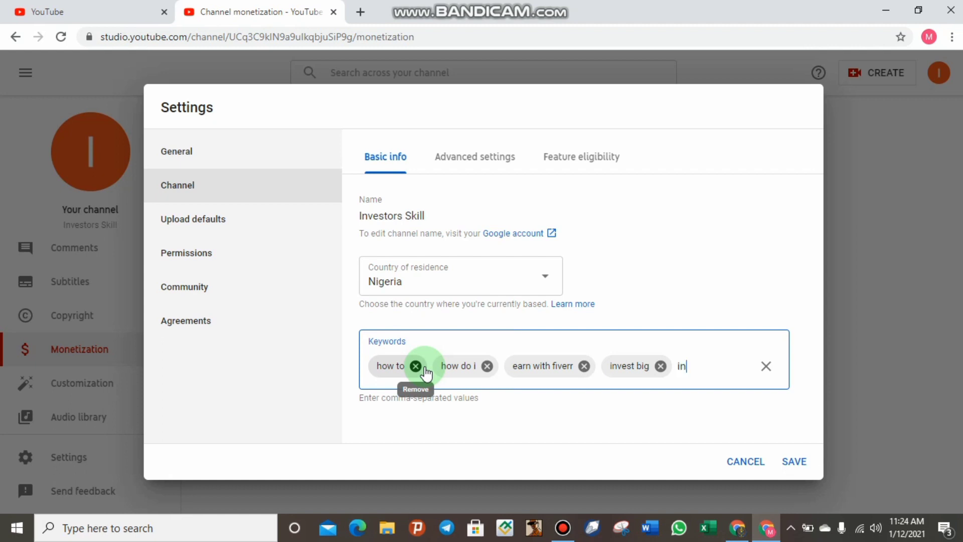
{"action": "type", "text": ","}
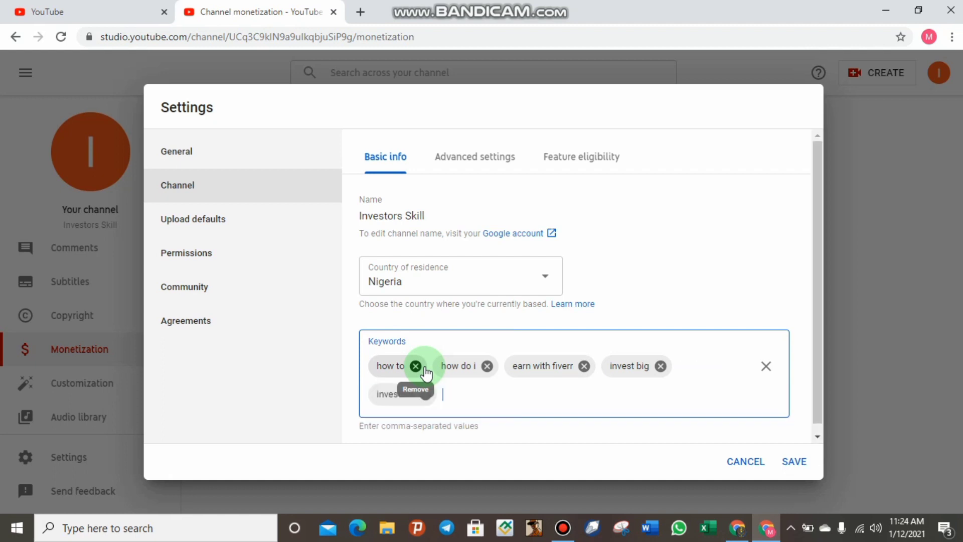
{"action": "type", "text": "online investors "}
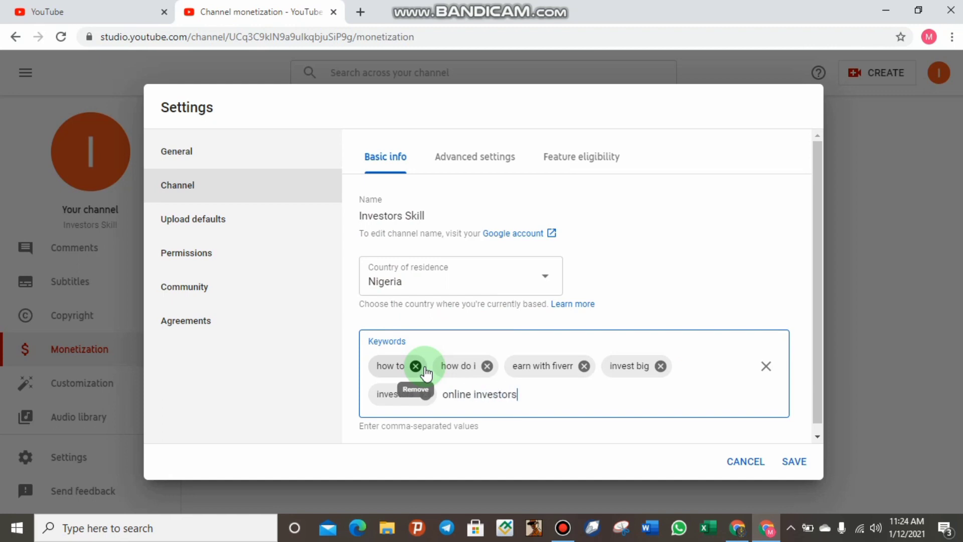
{"action": "type", "text": ","}
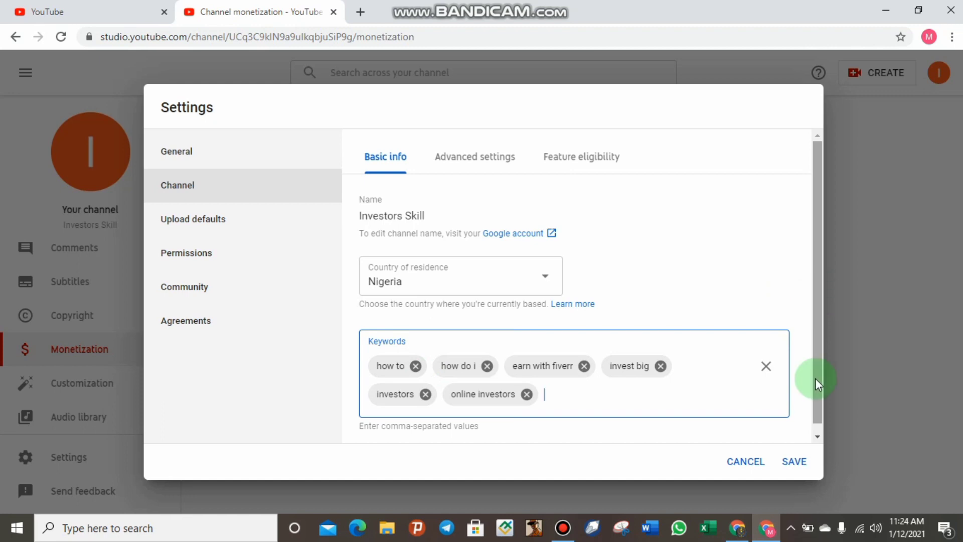
{"action": "left_click_drag", "start_coordinate": [813, 383], "coordinate": [813, 391]}
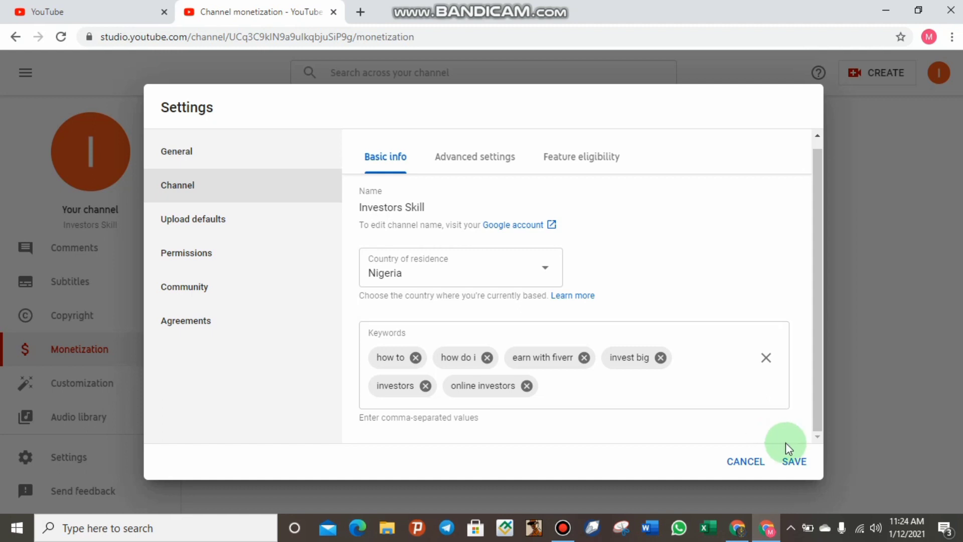
{"action": "left_click", "coordinate": [796, 465]}
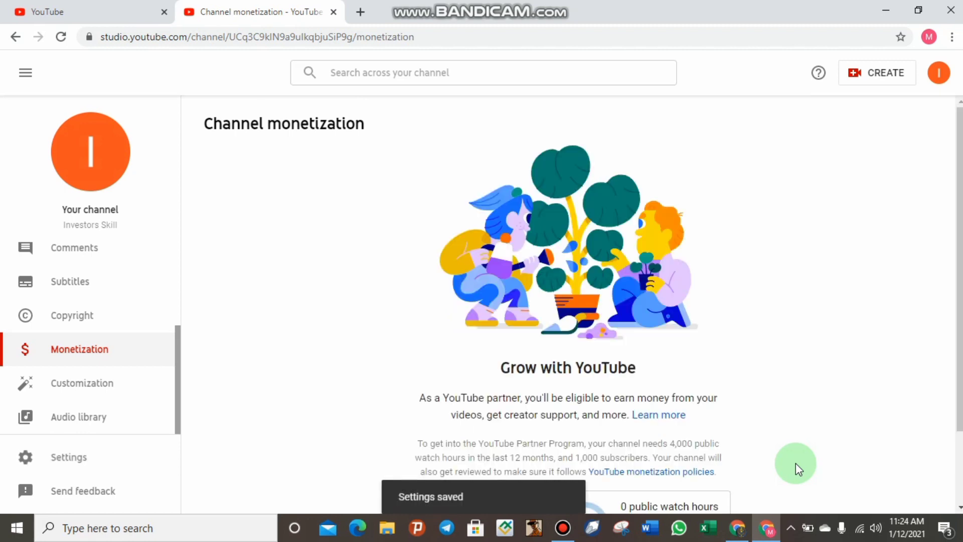
Step: Review the subscriber and public watch hour requirements for joining the YouTube Partner Program
{"action": "left_click_drag", "start_coordinate": [960, 286], "coordinate": [960, 357]}
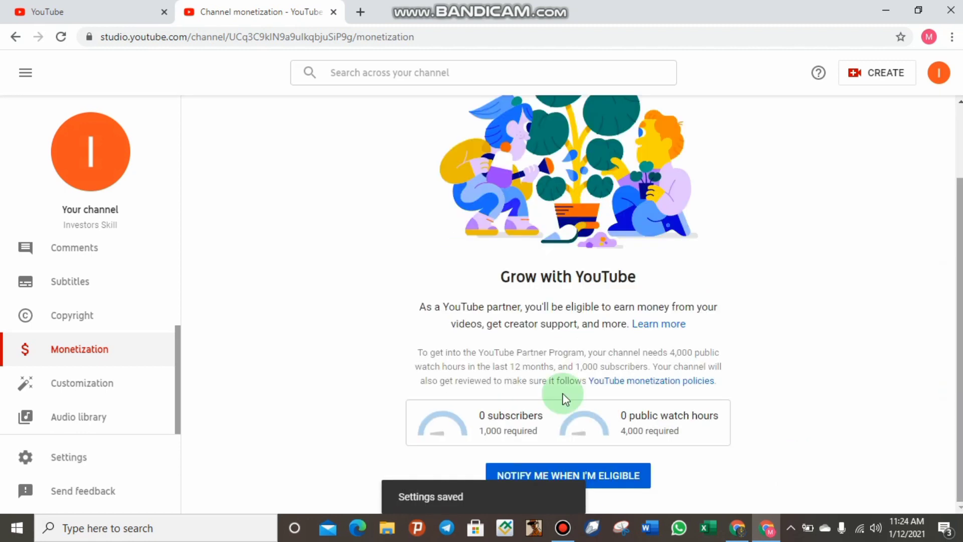
{"action": "left_click", "coordinate": [483, 420]}
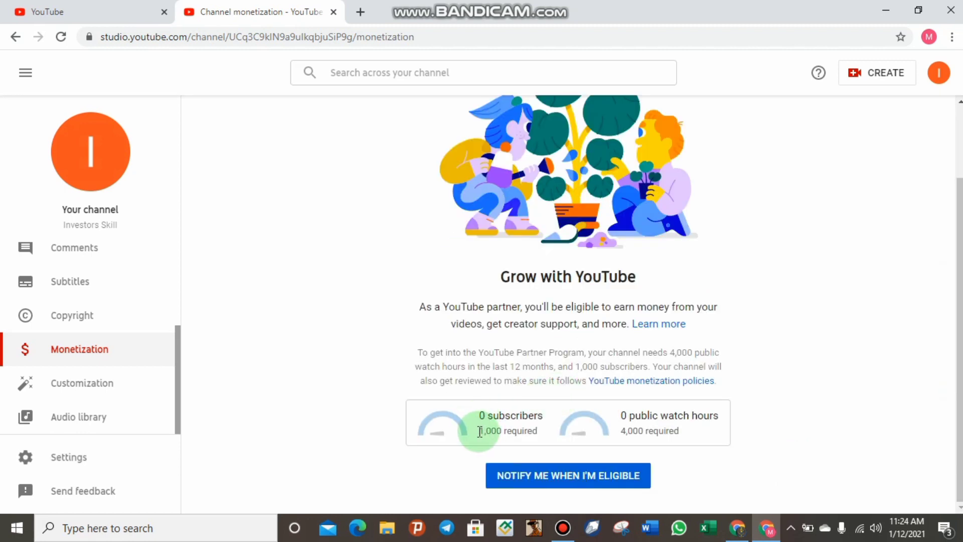
{"action": "left_click_drag", "start_coordinate": [478, 431], "coordinate": [536, 439]}
{"action": "left_click", "coordinate": [537, 438]}
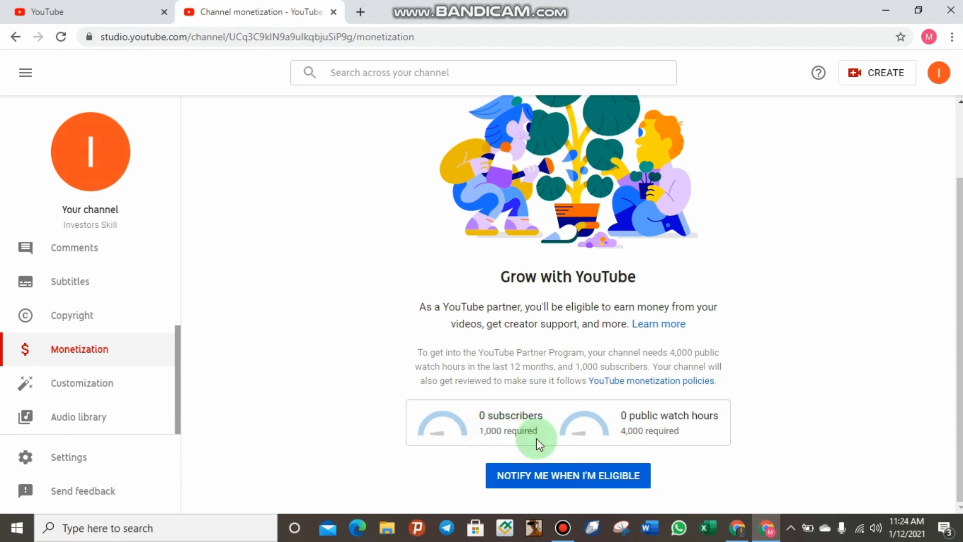
{"action": "left_click_drag", "start_coordinate": [598, 435], "coordinate": [674, 436]}
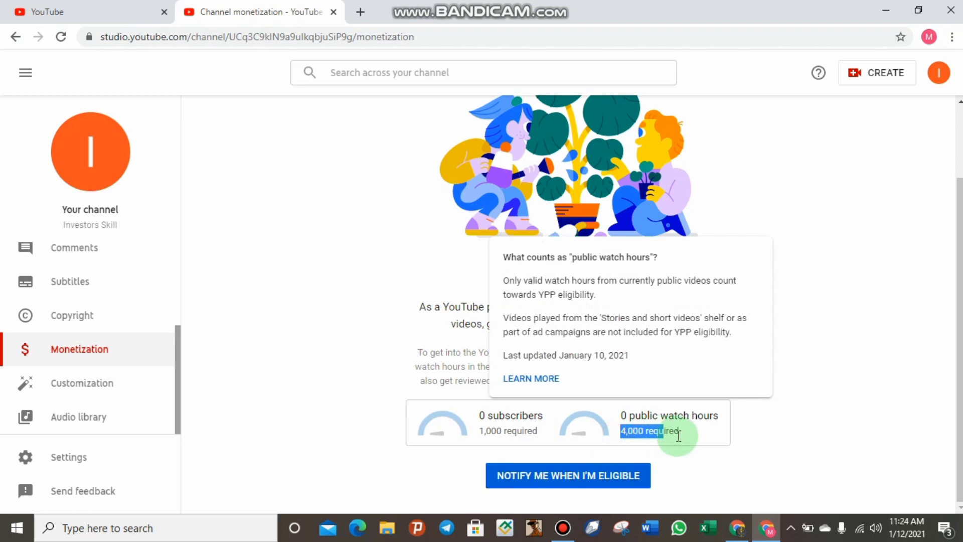
{"action": "left_click", "coordinate": [682, 435]}
{"action": "left_click_drag", "start_coordinate": [950, 441], "coordinate": [571, 485]}
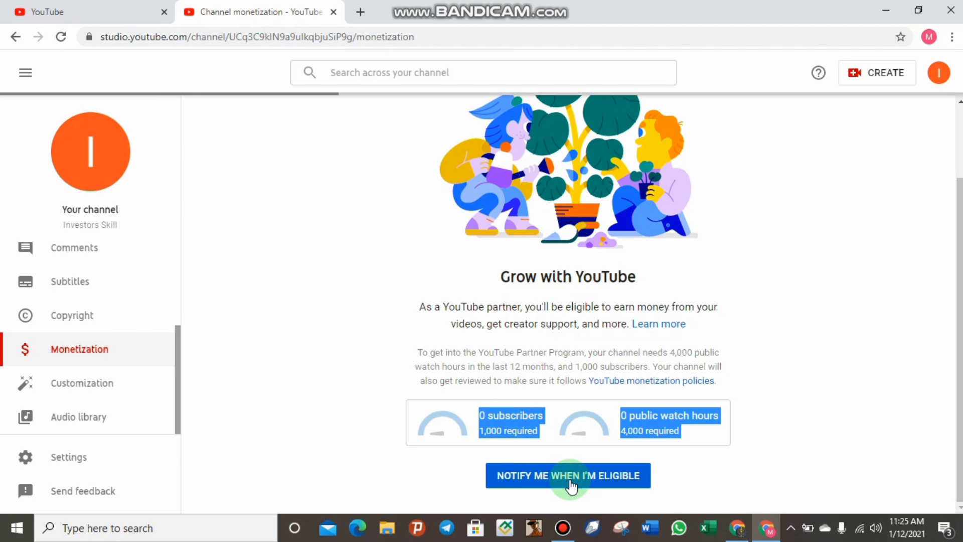
Step: Request an email notification for when the channel becomes eligible for monetization, and look over the Channel monetization page
{"action": "left_click", "coordinate": [571, 482]}
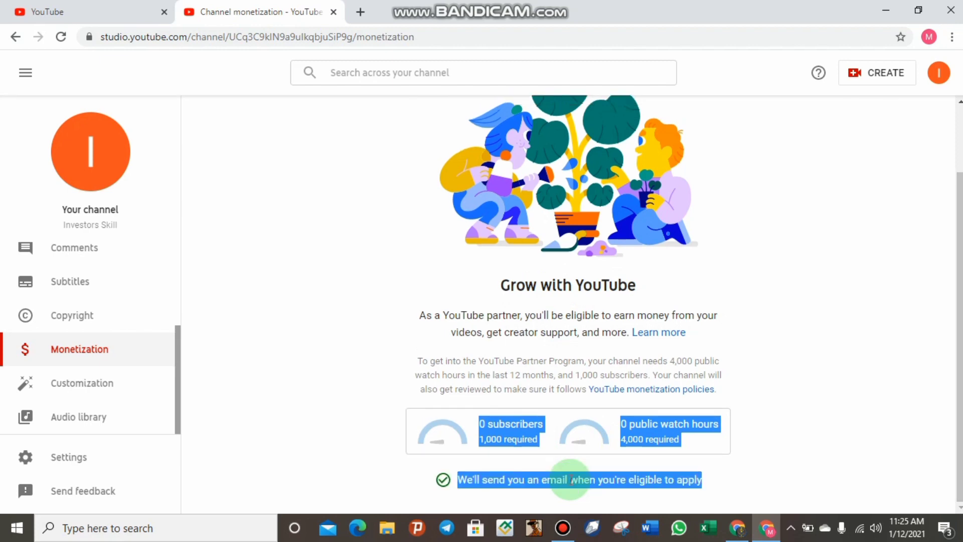
{"action": "left_click", "coordinate": [368, 434]}
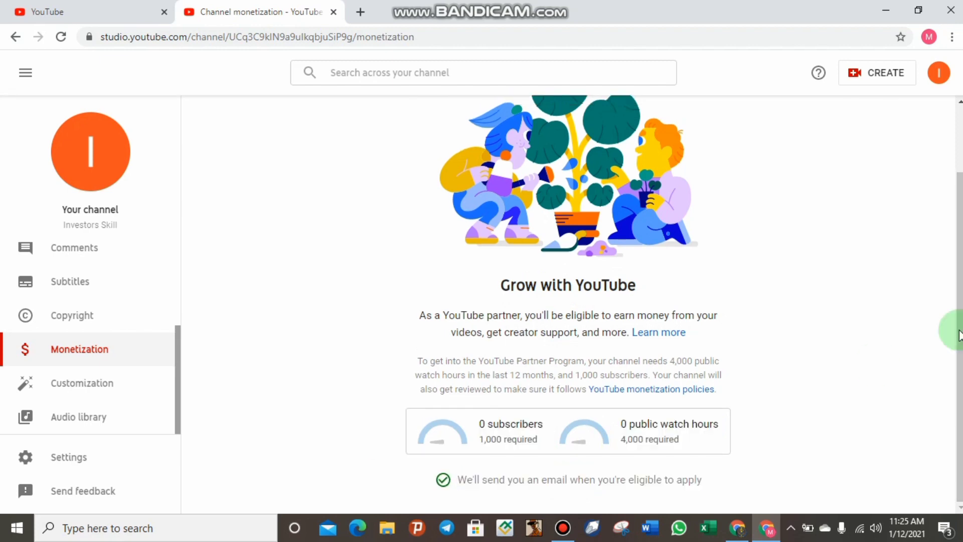
{"action": "scroll", "coordinate": [960, 347], "scroll_direction": "up", "scroll_amount": 2}
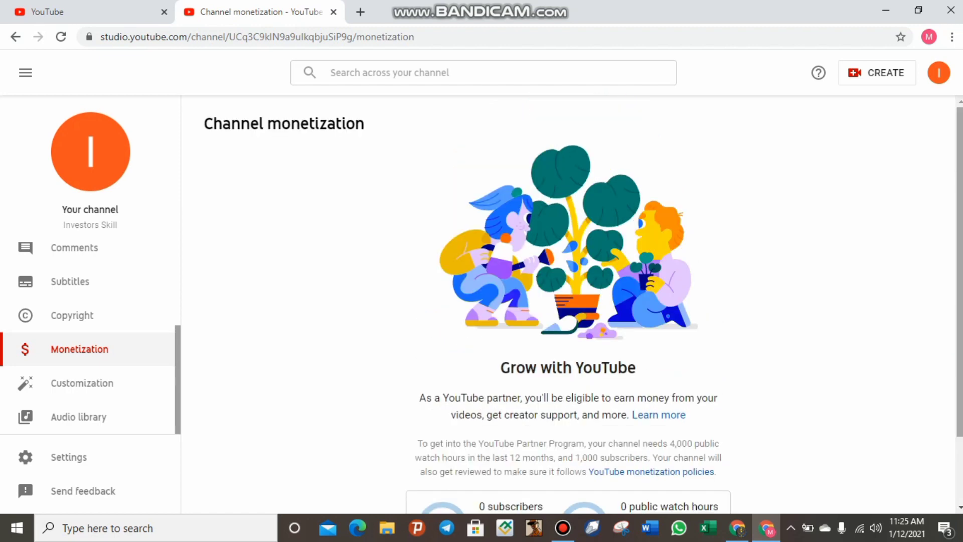
{"action": "scroll", "coordinate": [959, 347], "scroll_direction": "down", "scroll_amount": 2}
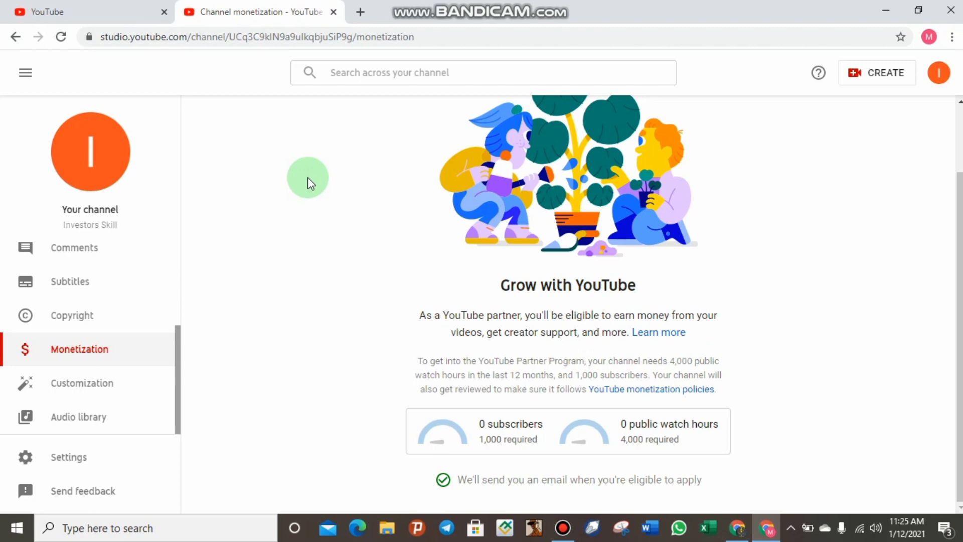
Step: Open the Google AdSense site at adsense.google.com in a new browser tab
{"action": "left_click", "coordinate": [364, 9]}
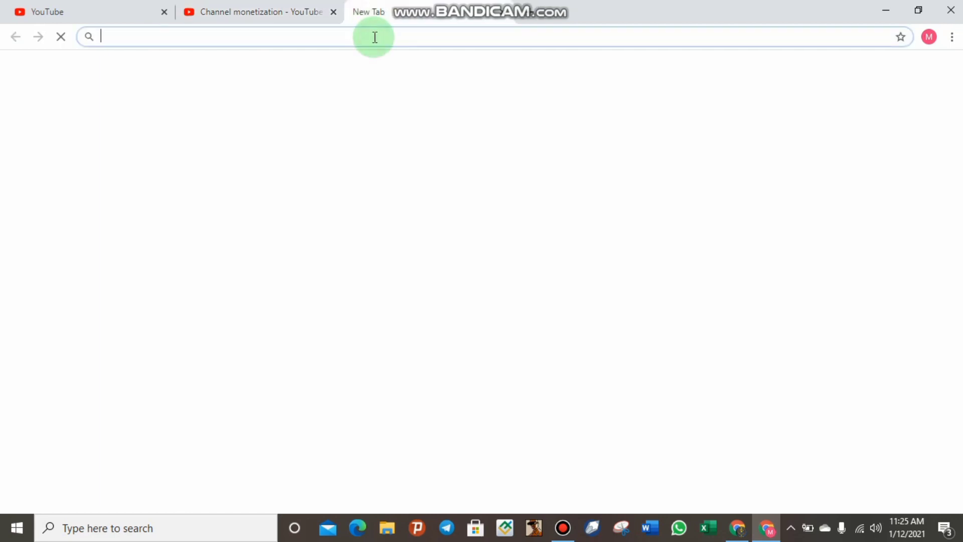
{"action": "type", "text": "goo"}
{"action": "key", "text": "BackSpace"}
{"action": "key", "text": "BackSpace"}
{"action": "key", "text": "BackSpace"}
{"action": "type", "text": "ad"}
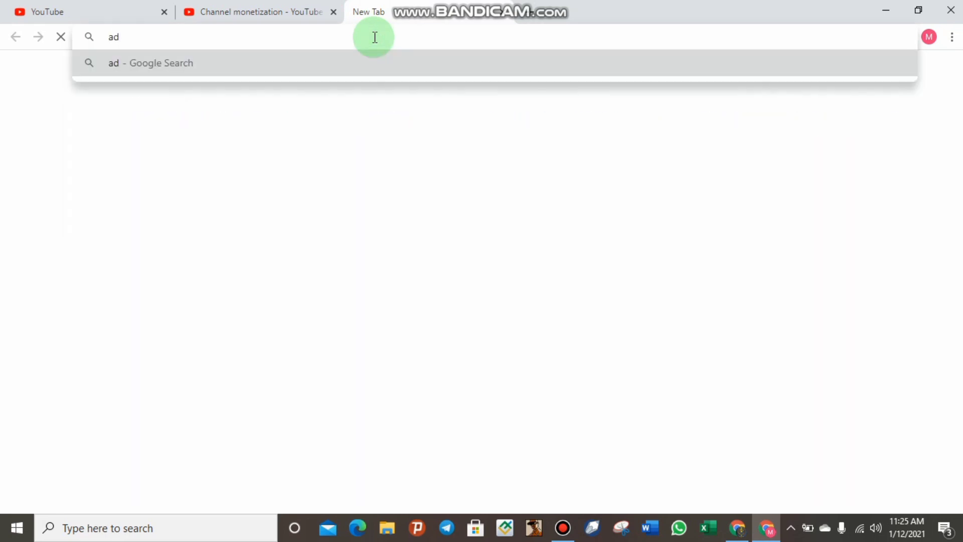
{"action": "type", "text": "sebs"}
{"action": "key", "text": "BackSpace"}
{"action": "key", "text": "BackSpace"}
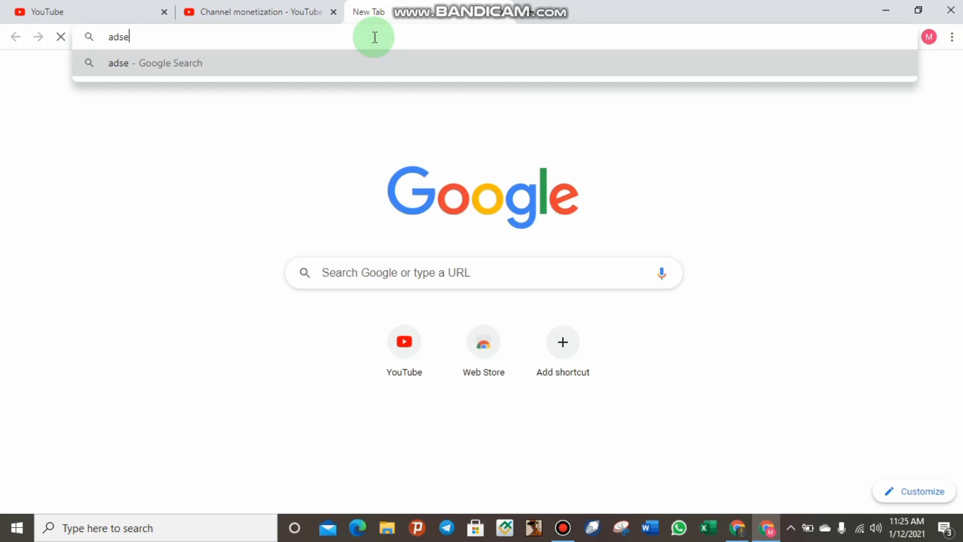
{"action": "type", "text": "nse.google"}
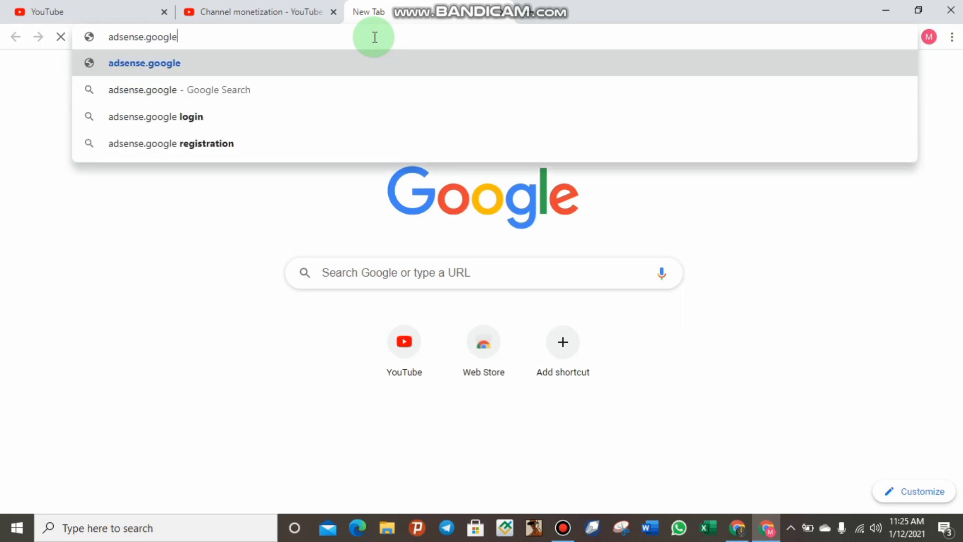
{"action": "type", "text": ".com"}
{"action": "key", "text": "Return"}
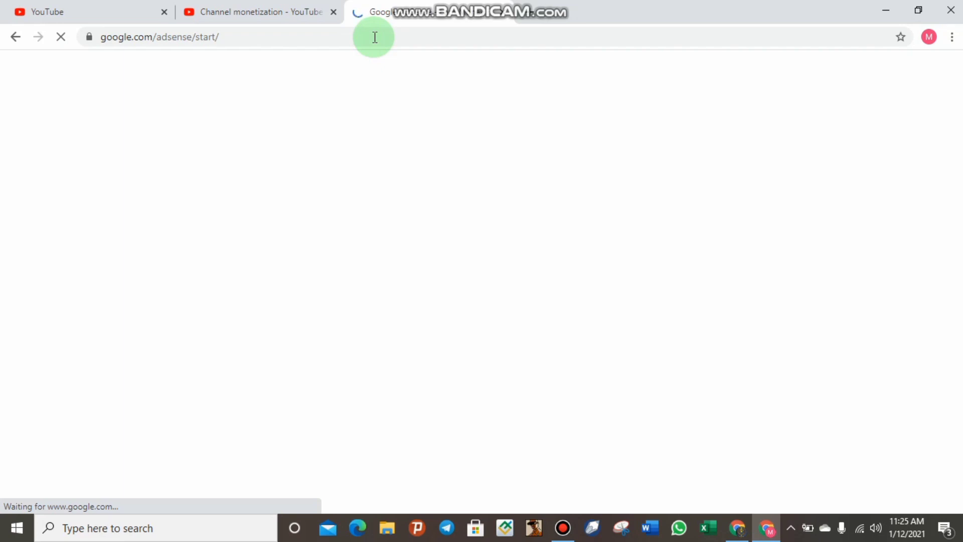
{"action": "mouse_move", "coordinate": [529, 1]}
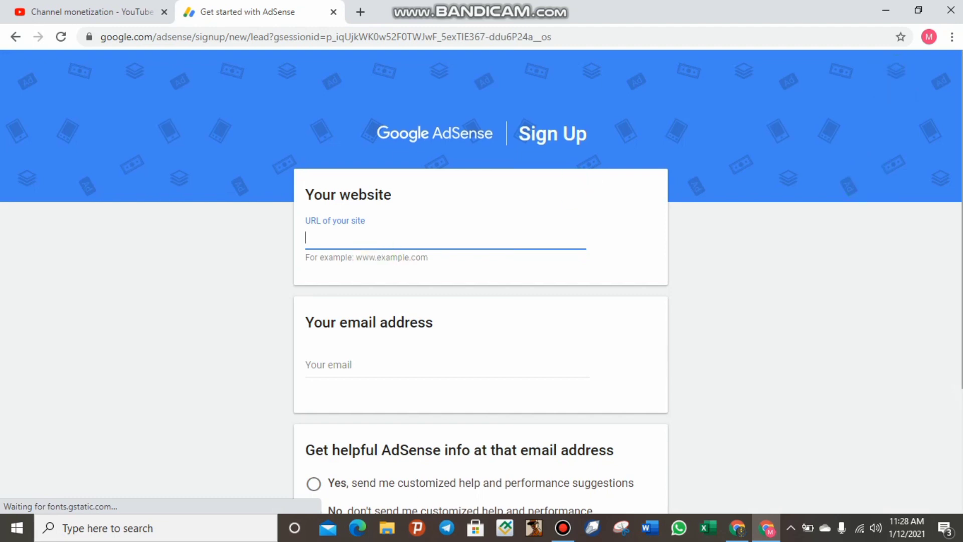
Step: Open the Investors Skill channel page from Studio, copy its web address and enter it as the site URL in the AdSense sign-up form
{"action": "scroll", "coordinate": [921, 179], "scroll_direction": "down", "scroll_amount": 2}
{"action": "left_click", "coordinate": [406, 164]}
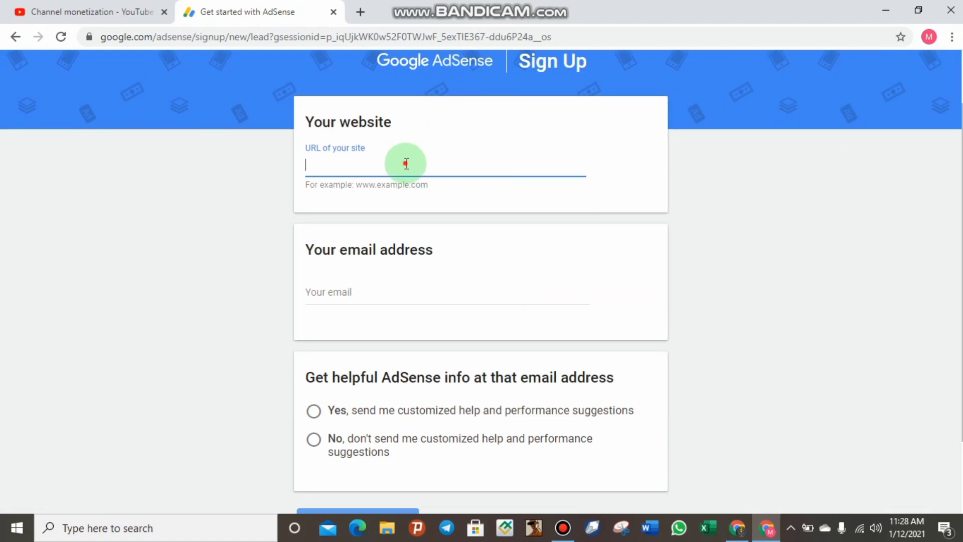
{"action": "left_click", "coordinate": [354, 169]}
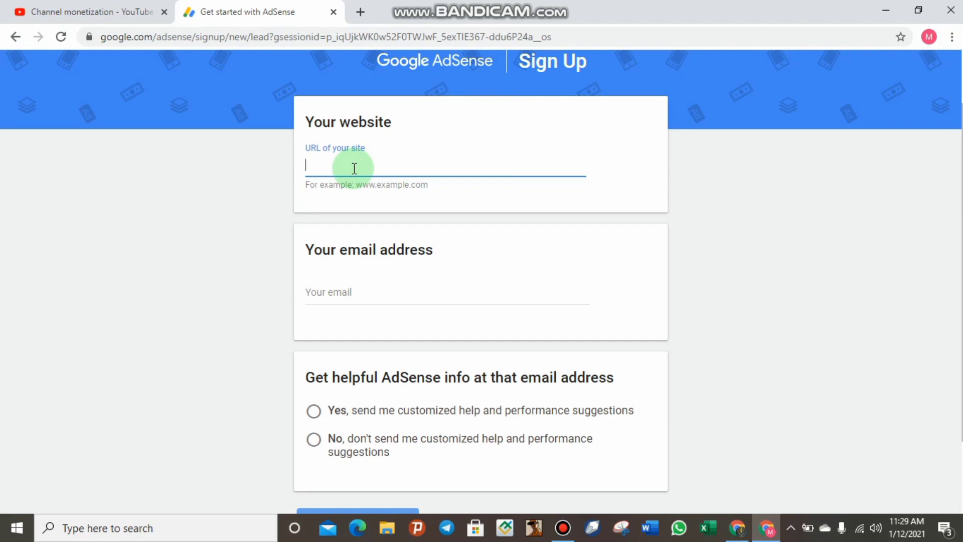
{"action": "left_click", "coordinate": [72, 8]}
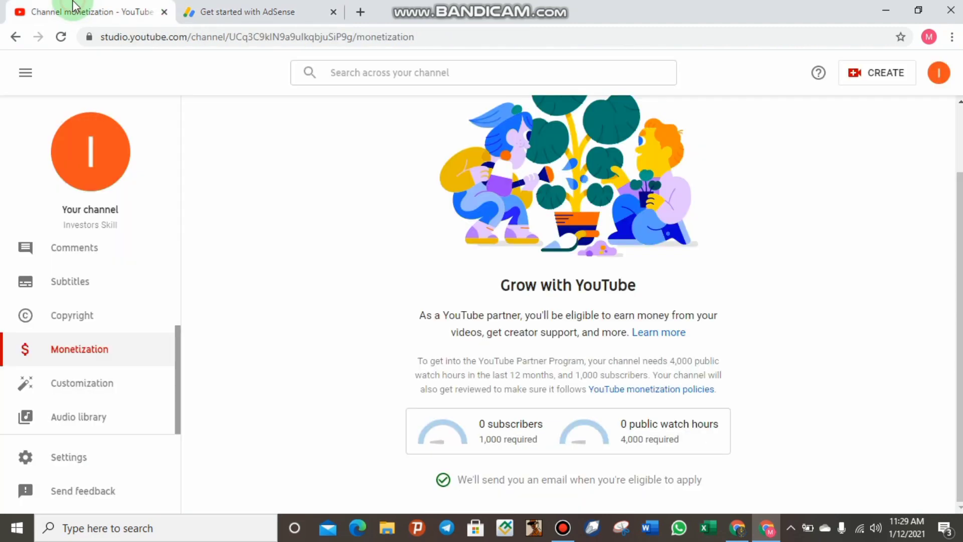
{"action": "left_click", "coordinate": [89, 146]}
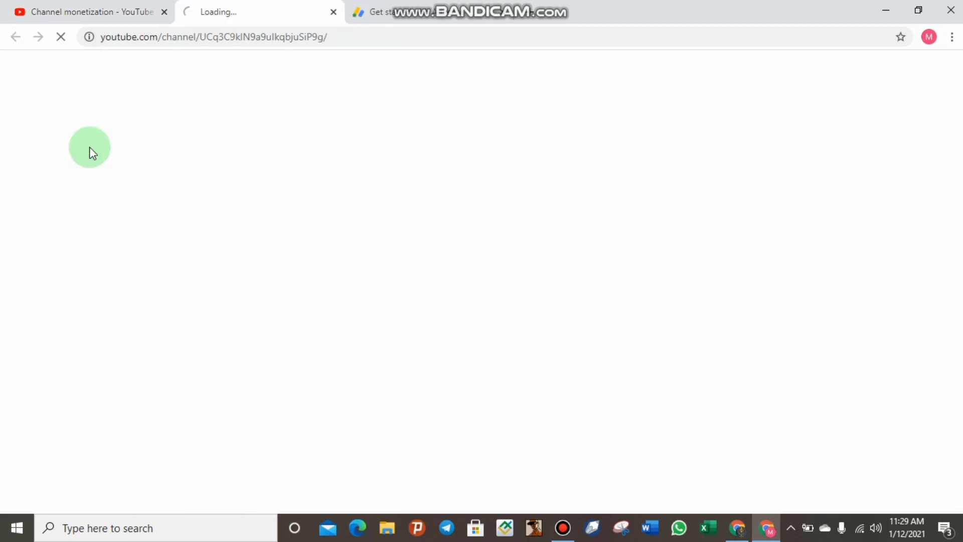
{"action": "left_click", "coordinate": [212, 41]}
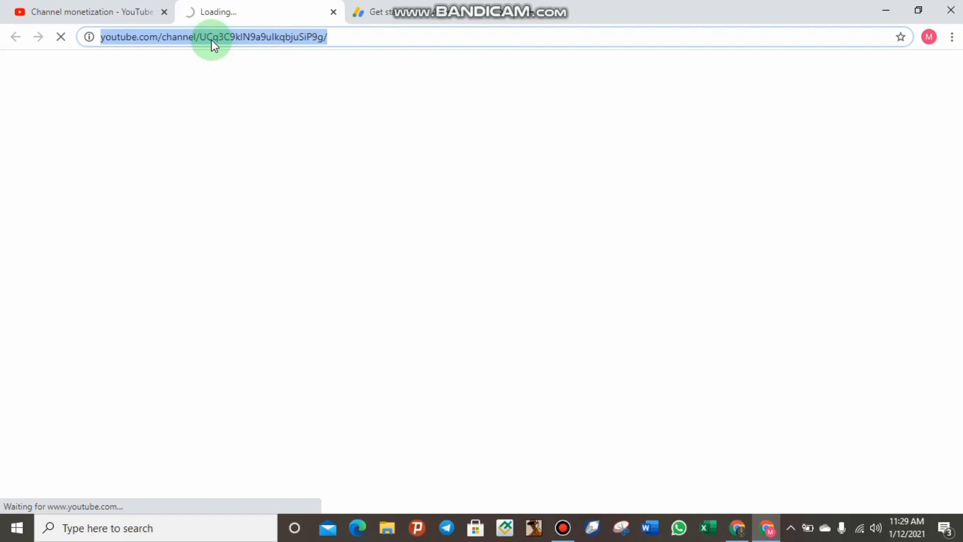
{"action": "left_click", "coordinate": [354, 7]}
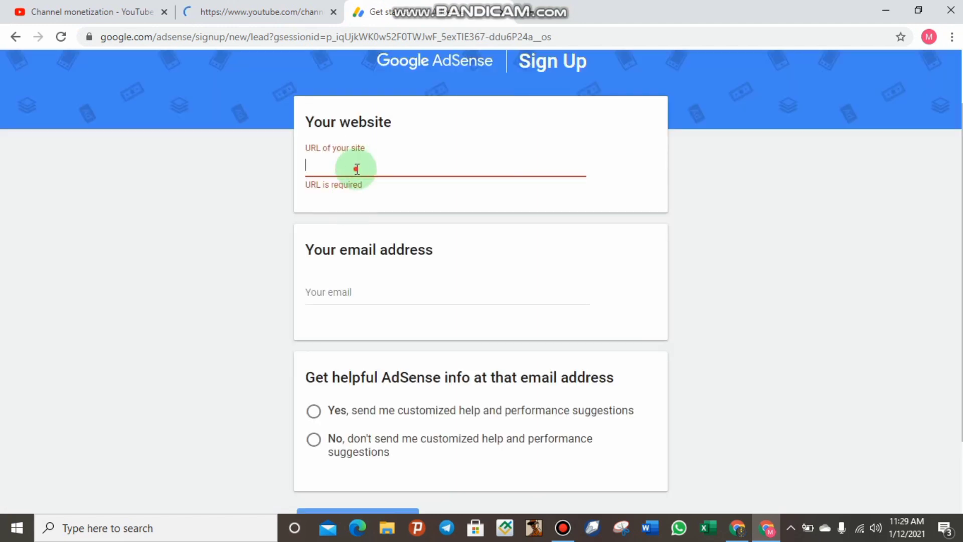
{"action": "type", "text": "https://www.youtube.com/channel/UCq3C9kIN9a9uIkqbjuSiP9g/"}
{"action": "left_click", "coordinate": [245, 236]}
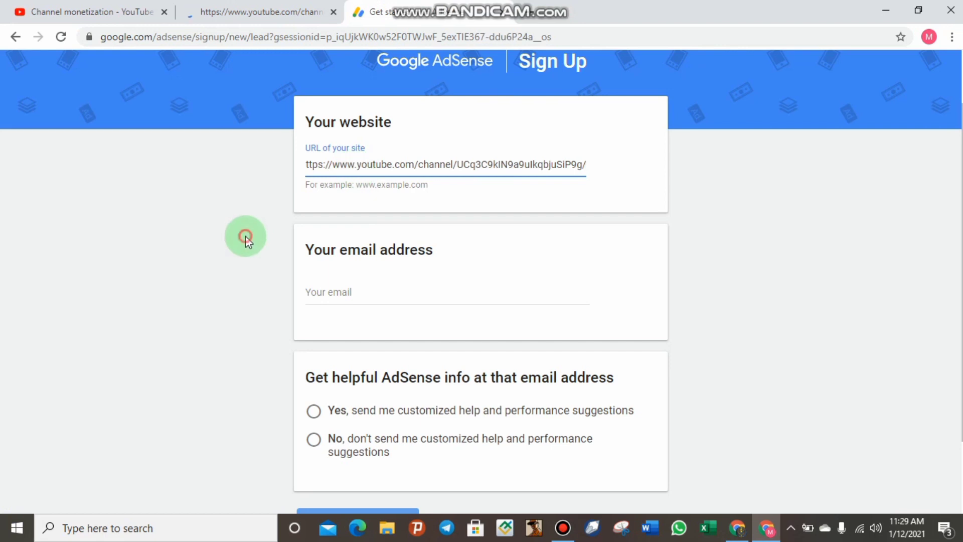
Step: Fill in the account's suggested email address, opt in to customized help and performance suggestions, and save and continue the AdSense sign-up
{"action": "left_click", "coordinate": [374, 264]}
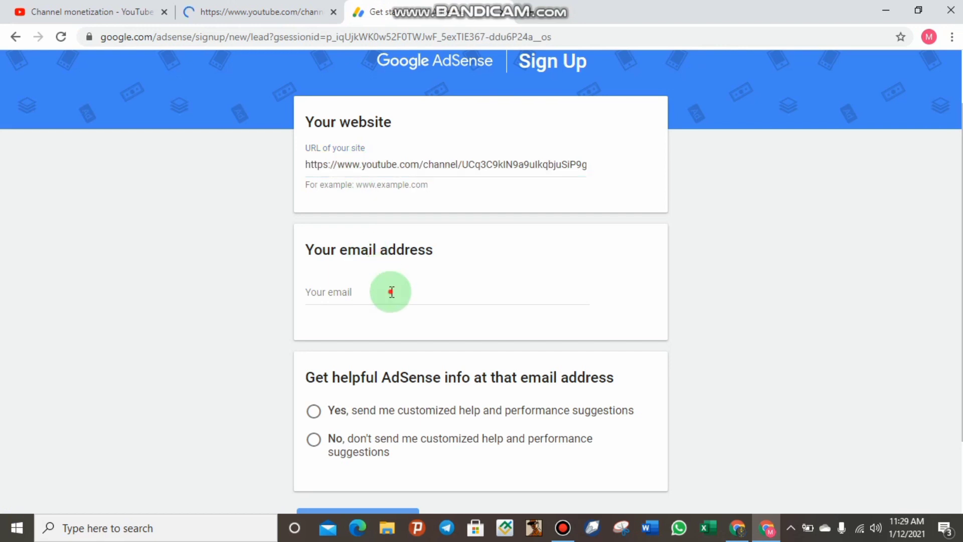
{"action": "left_click", "coordinate": [391, 292]}
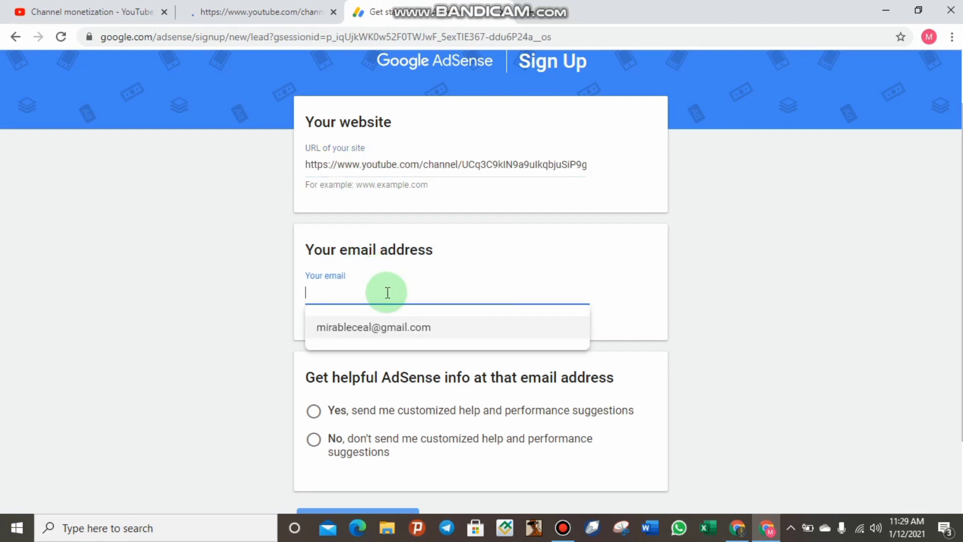
{"action": "left_click", "coordinate": [381, 329]}
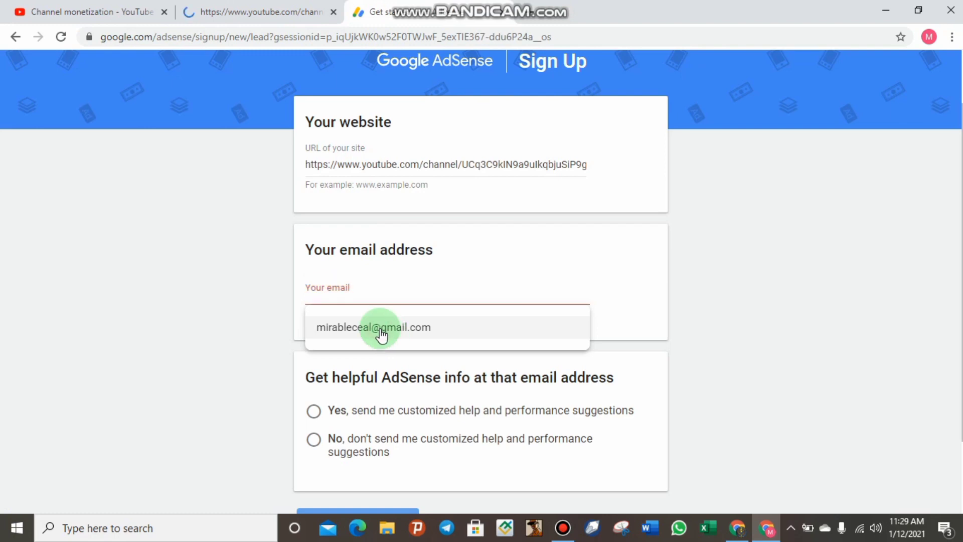
{"action": "scroll", "coordinate": [335, 320], "scroll_direction": "down", "scroll_amount": 2}
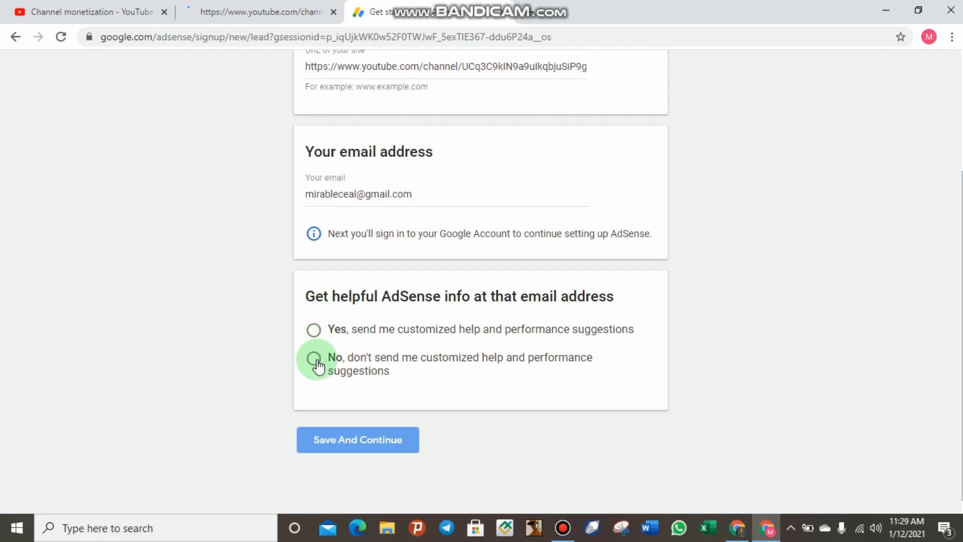
{"action": "left_click", "coordinate": [315, 330]}
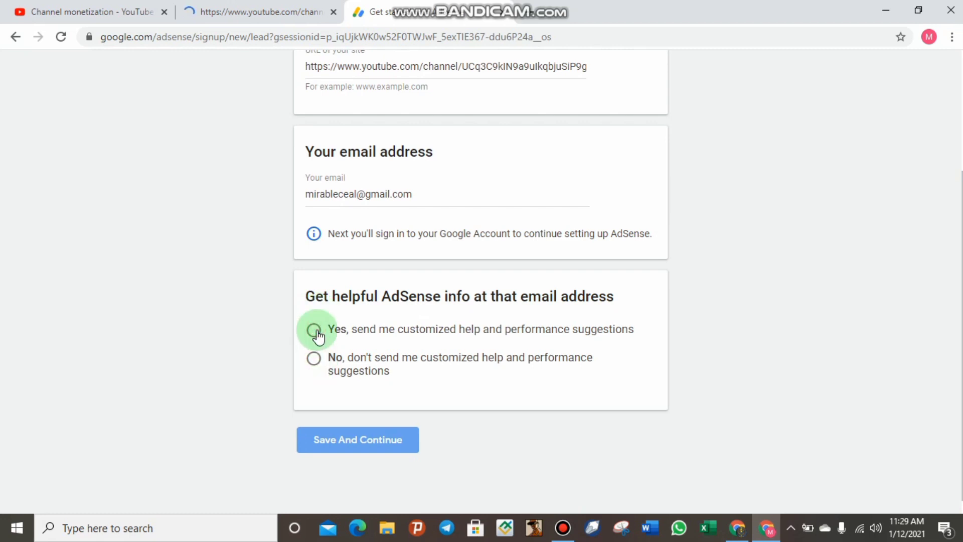
{"action": "left_click", "coordinate": [352, 442]}
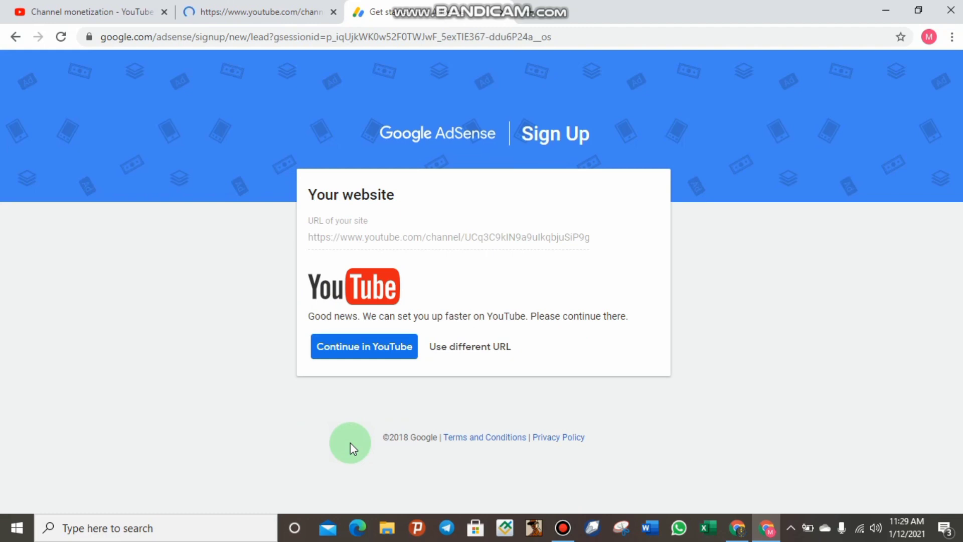
Step: Continue the AdSense setup in YouTube and look through the YouTube Partner Program Basics help topics
{"action": "left_click", "coordinate": [352, 353]}
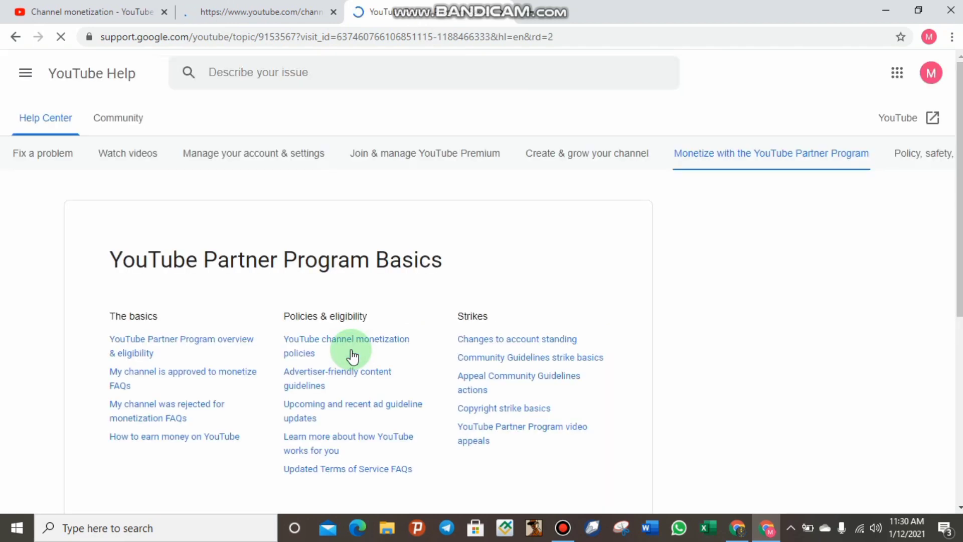
{"action": "left_click_drag", "start_coordinate": [946, 334], "coordinate": [946, 304]}
{"action": "left_click", "coordinate": [946, 344]}
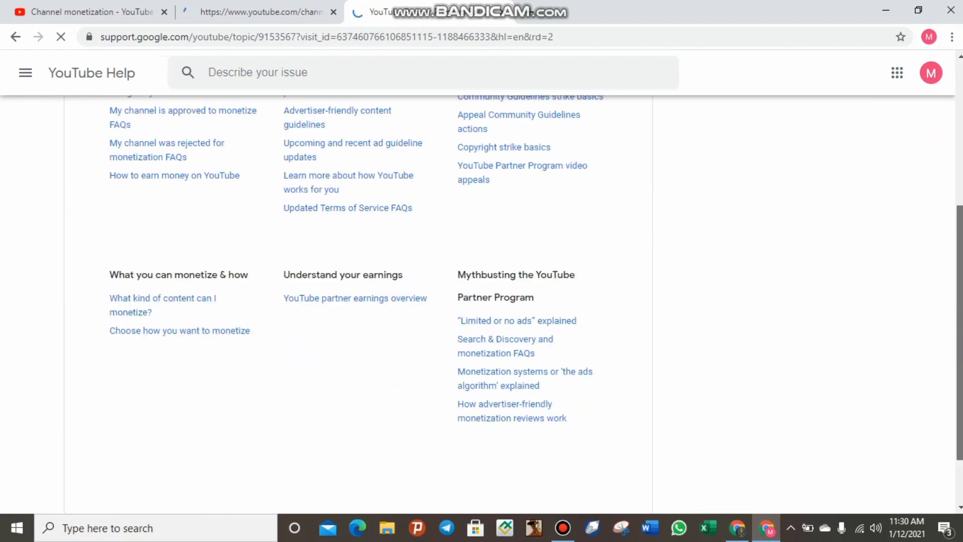
{"action": "left_click", "coordinate": [960, 100]}
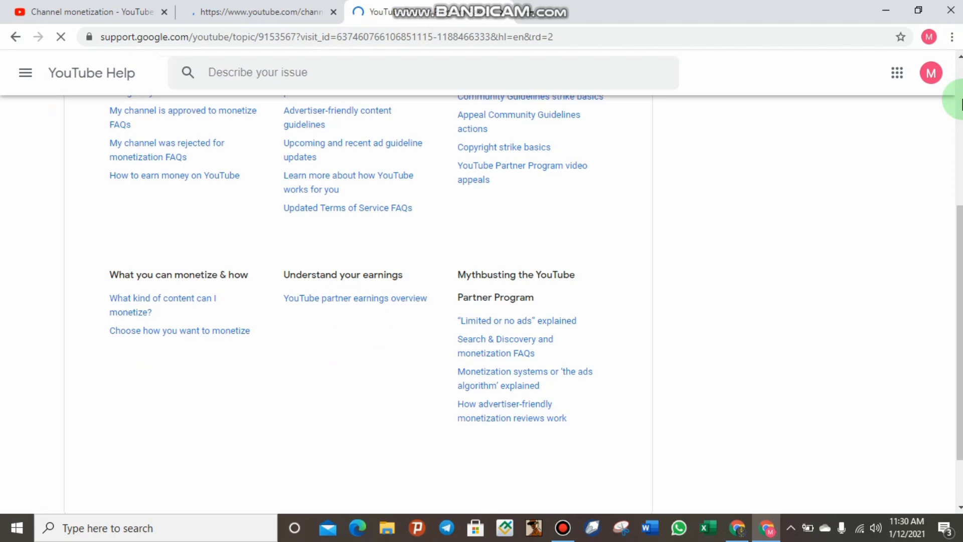
{"action": "left_click_drag", "start_coordinate": [961, 105], "coordinate": [878, 224]}
{"action": "left_click", "coordinate": [880, 228]}
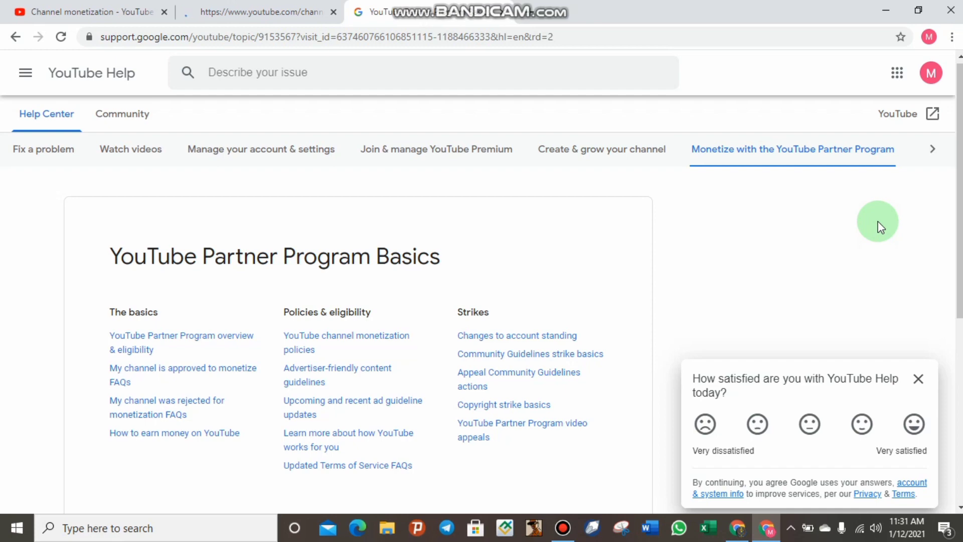
{"action": "mouse_move", "coordinate": [554, 15]}
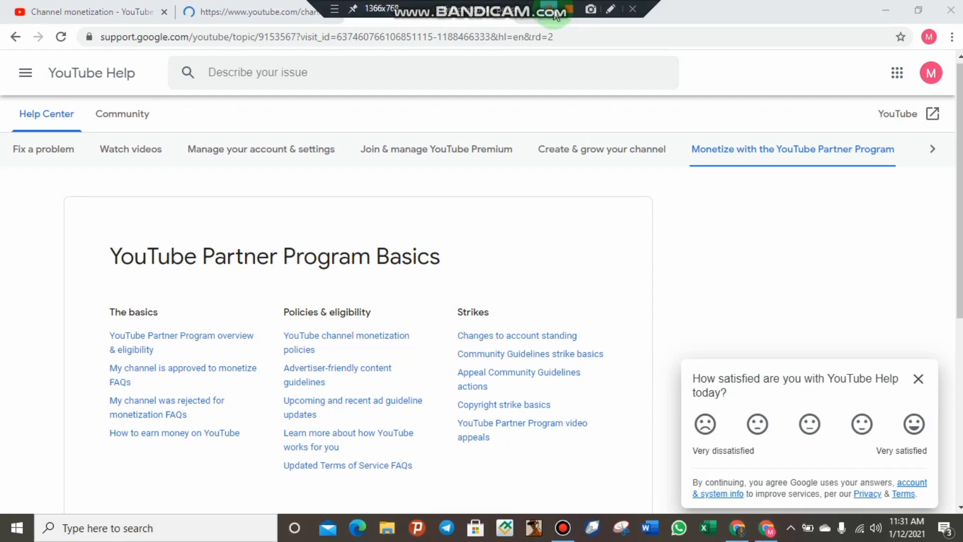